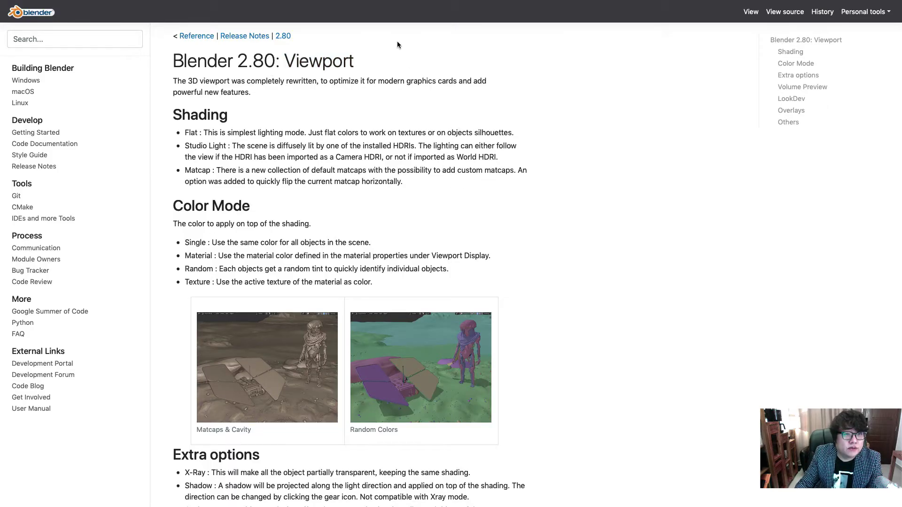
Show the Viewport notes in Reader view and highlight the Shading heading and section
{"action": "mouse_move", "coordinate": [288, 3]}
{"action": "left_click", "coordinate": [278, 20]}
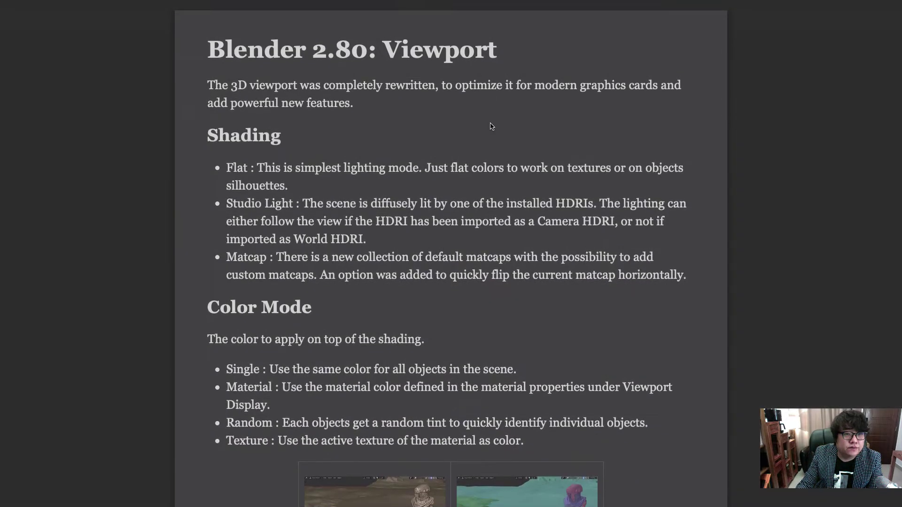
{"action": "left_click_drag", "start_coordinate": [208, 135], "coordinate": [342, 137]}
{"action": "left_click", "coordinate": [347, 141]}
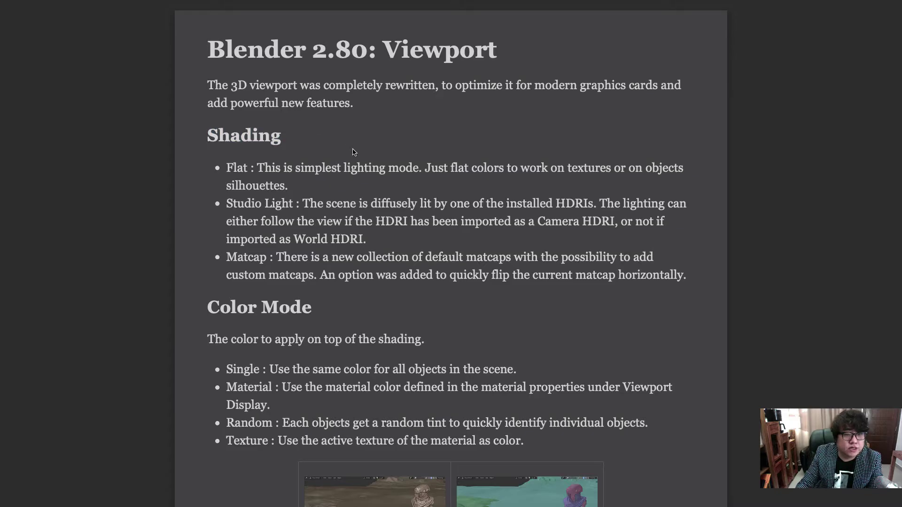
{"action": "scroll", "coordinate": [356, 144], "scroll_direction": "down", "scroll_amount": 2}
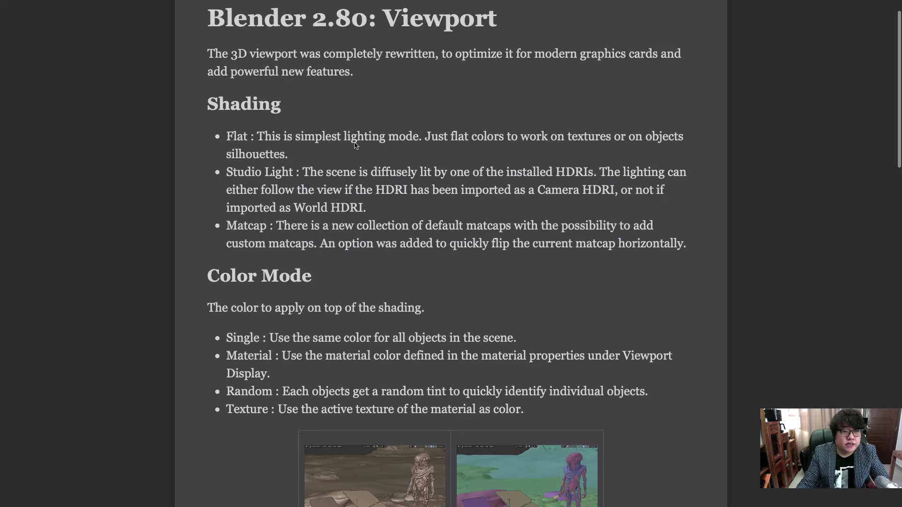
{"action": "left_click_drag", "start_coordinate": [210, 104], "coordinate": [671, 256]}
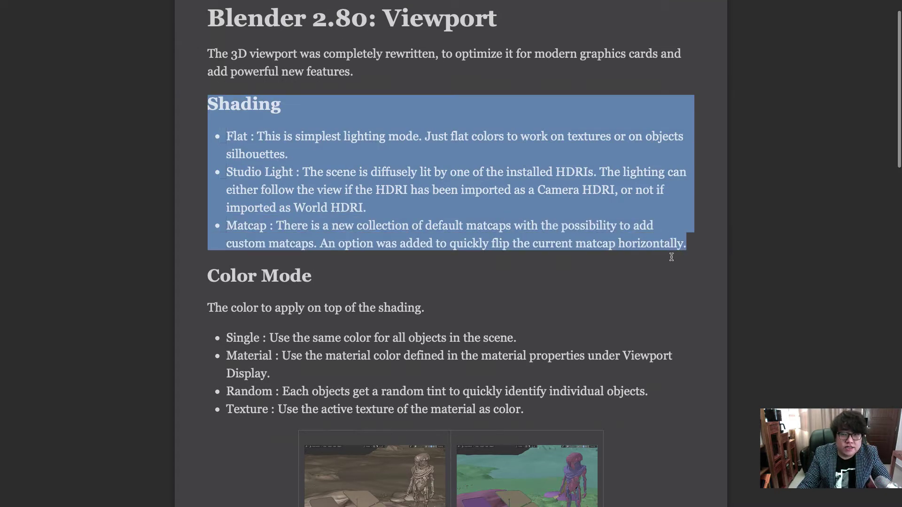
{"action": "left_click", "coordinate": [559, 282]}
{"action": "left_click_drag", "start_coordinate": [207, 104], "coordinate": [280, 104]}
{"action": "left_click", "coordinate": [332, 105]}
Highlight the Flat and Studio Light shading modes and the HDRI mention
{"action": "scroll", "coordinate": [333, 104], "scroll_direction": "down", "scroll_amount": 1}
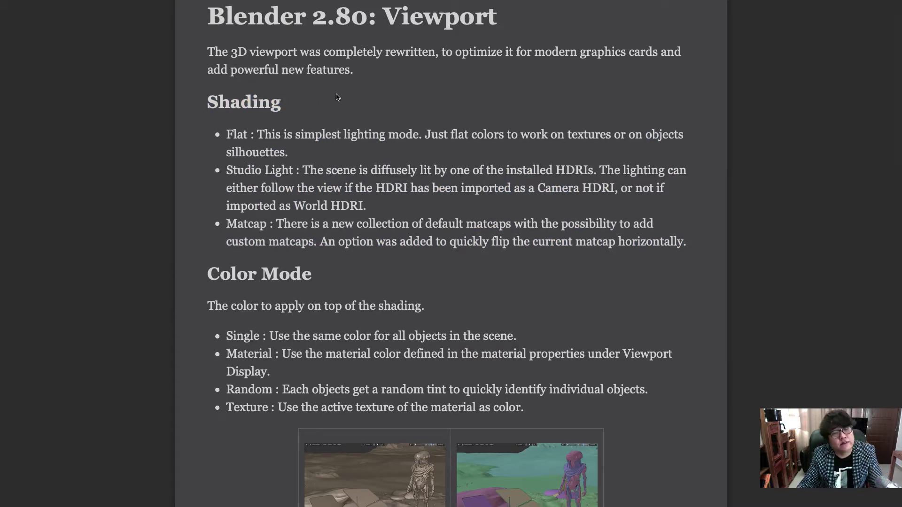
{"action": "left_click_drag", "start_coordinate": [228, 134], "coordinate": [249, 135]}
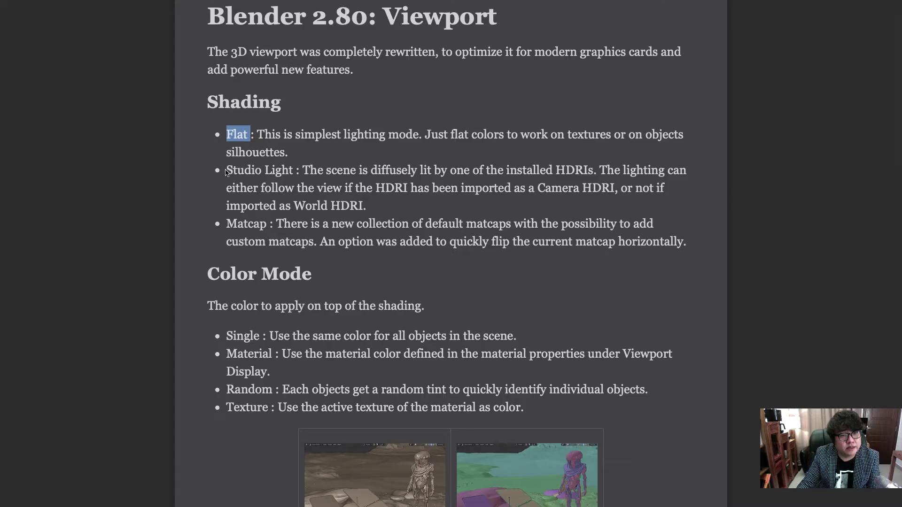
{"action": "mouse_move", "coordinate": [227, 170]}
{"action": "left_mouse_down"}
{"action": "mouse_move", "coordinate": [293, 170]}
{"action": "mouse_move", "coordinate": [216, 164]}
{"action": "left_mouse_up"}
{"action": "scroll", "coordinate": [292, 170], "scroll_direction": "down", "scroll_amount": 1}
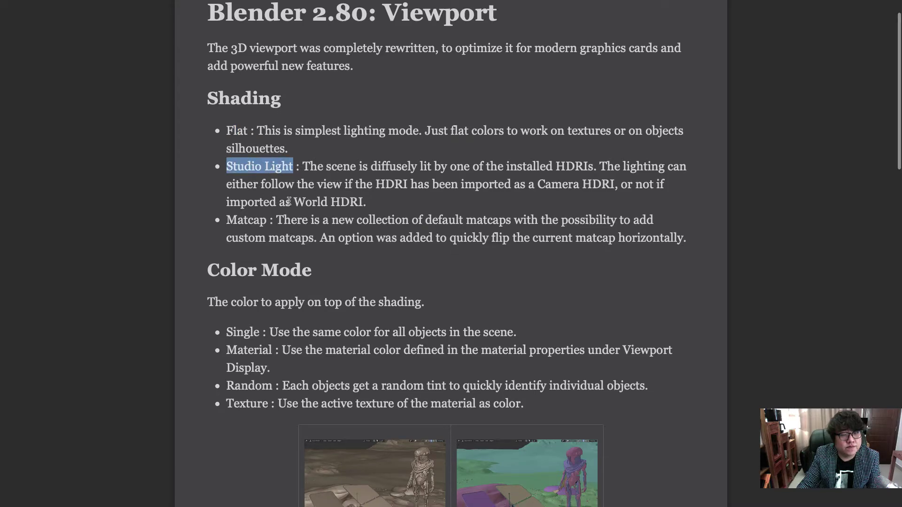
{"action": "scroll", "coordinate": [289, 200], "scroll_direction": "down", "scroll_amount": 1}
{"action": "left_click_drag", "start_coordinate": [375, 181], "coordinate": [408, 181]}
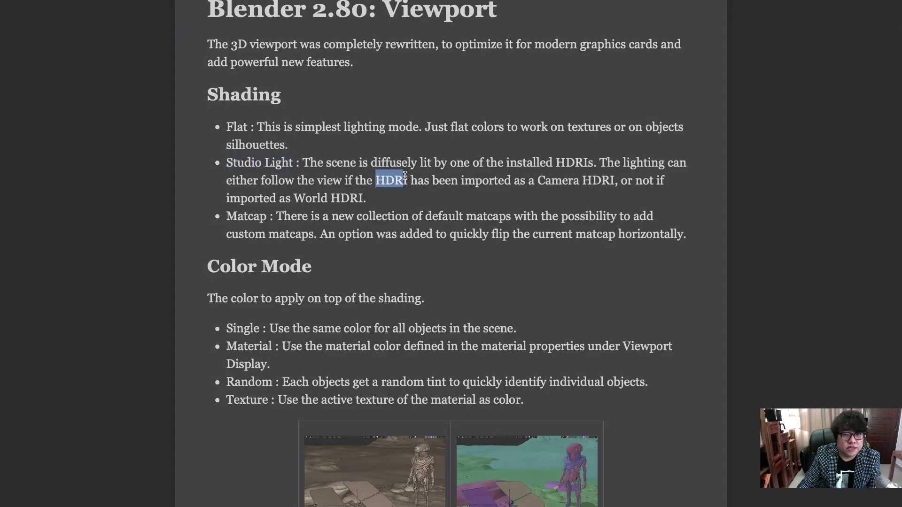
{"action": "left_click", "coordinate": [412, 183]}
Highlight the Matcap mode name and its description, then the Color Mode heading
{"action": "scroll", "coordinate": [261, 210], "scroll_direction": "down", "scroll_amount": 1}
{"action": "mouse_move", "coordinate": [227, 183]}
{"action": "left_mouse_down"}
{"action": "mouse_move", "coordinate": [269, 184]}
{"action": "mouse_move", "coordinate": [232, 183]}
{"action": "left_mouse_up"}
{"action": "scroll", "coordinate": [257, 185], "scroll_direction": "down", "scroll_amount": 1}
{"action": "left_click", "coordinate": [257, 185]}
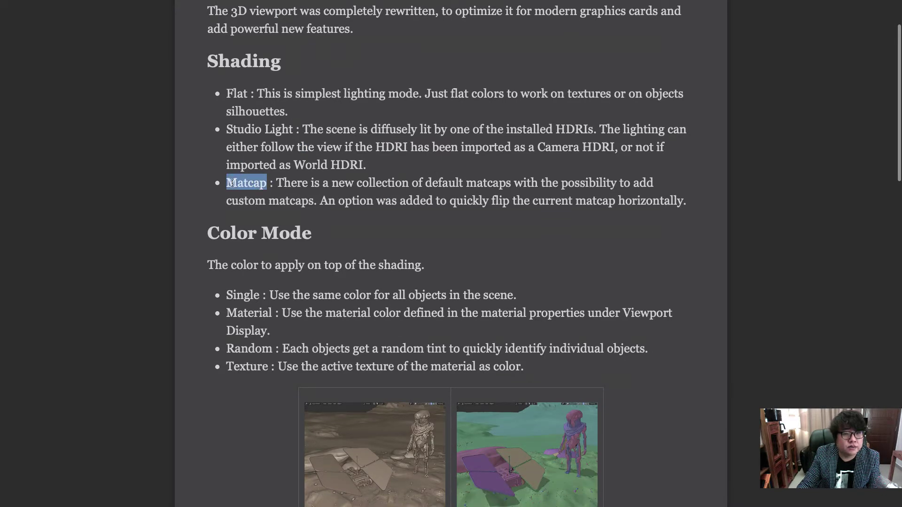
{"action": "left_click", "coordinate": [258, 184]}
{"action": "scroll", "coordinate": [384, 196], "scroll_direction": "down", "scroll_amount": 1}
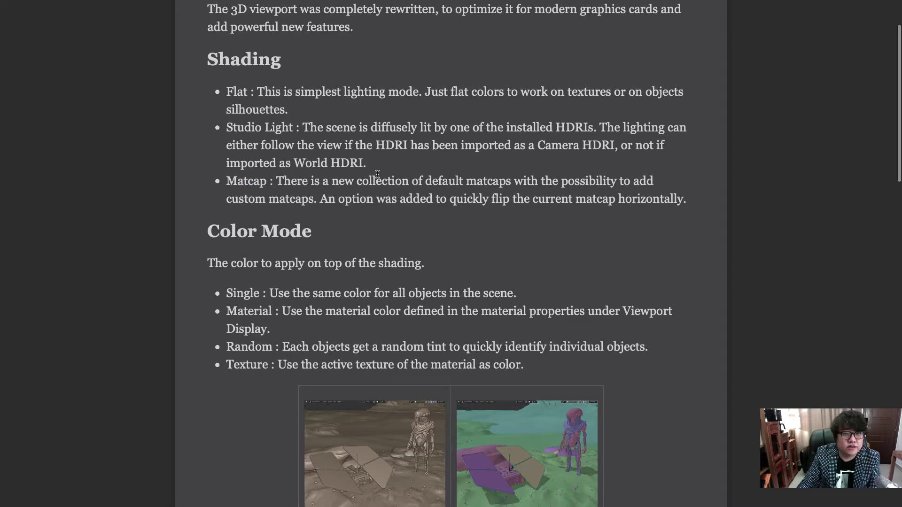
{"action": "left_click_drag", "start_coordinate": [356, 179], "coordinate": [692, 197]}
{"action": "left_click", "coordinate": [395, 195]}
{"action": "left_click_drag", "start_coordinate": [229, 180], "coordinate": [267, 182]}
{"action": "left_click", "coordinate": [285, 180]}
{"action": "scroll", "coordinate": [461, 197], "scroll_direction": "down", "scroll_amount": 1}
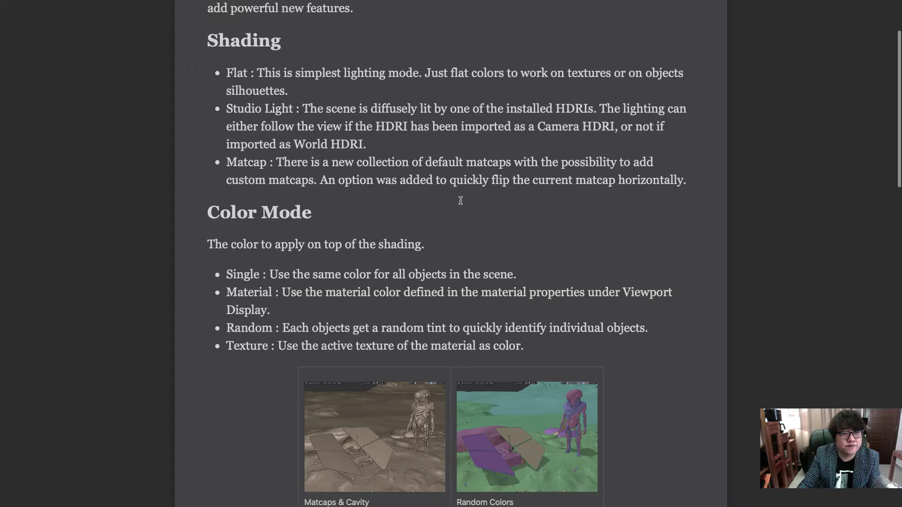
{"action": "left_click_drag", "start_coordinate": [203, 210], "coordinate": [348, 216]}
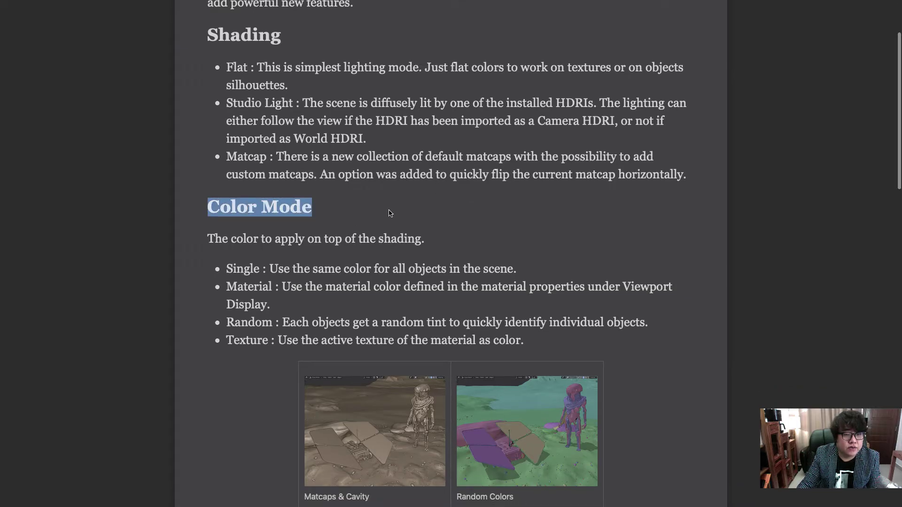
Highlight the Color Mode options Single, Random and Texture in turn
{"action": "scroll", "coordinate": [337, 155], "scroll_direction": "down", "scroll_amount": 3}
{"action": "left_click", "coordinate": [336, 155]}
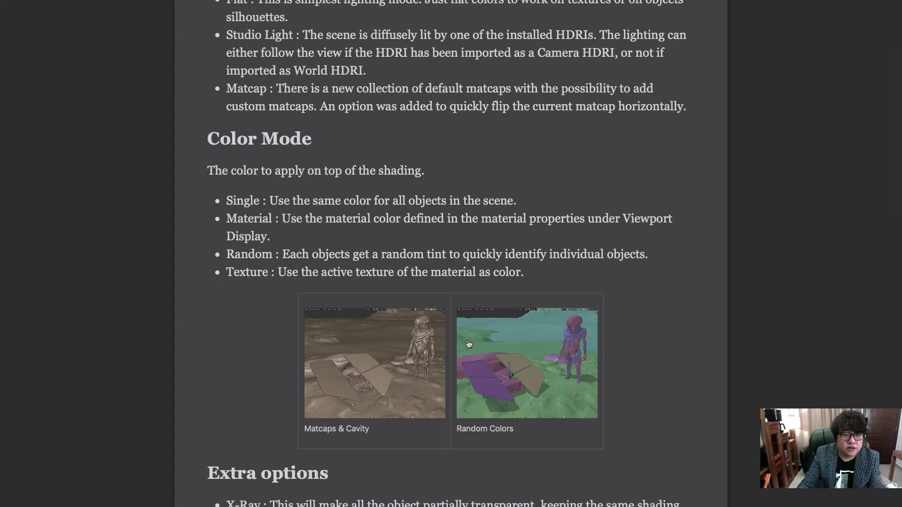
{"action": "left_click_drag", "start_coordinate": [227, 201], "coordinate": [277, 219]}
{"action": "left_click", "coordinate": [312, 236]}
{"action": "scroll", "coordinate": [281, 236], "scroll_direction": "down", "scroll_amount": 1}
{"action": "left_click_drag", "start_coordinate": [227, 253], "coordinate": [278, 252]}
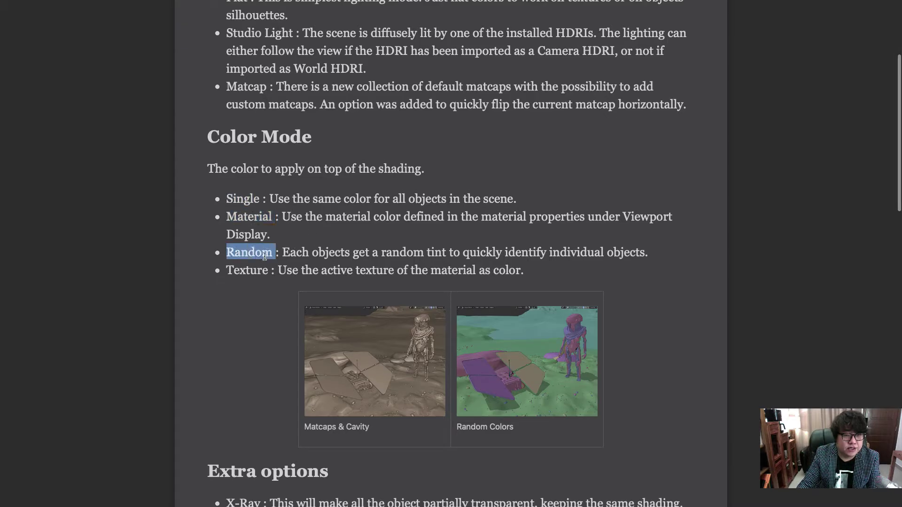
{"action": "left_click", "coordinate": [230, 268]}
{"action": "left_click_drag", "start_coordinate": [230, 269], "coordinate": [268, 269]}
{"action": "left_click", "coordinate": [327, 236]}
Scroll down to the Extra options heading and highlight it
{"action": "scroll", "coordinate": [416, 313], "scroll_direction": "down", "scroll_amount": 3}
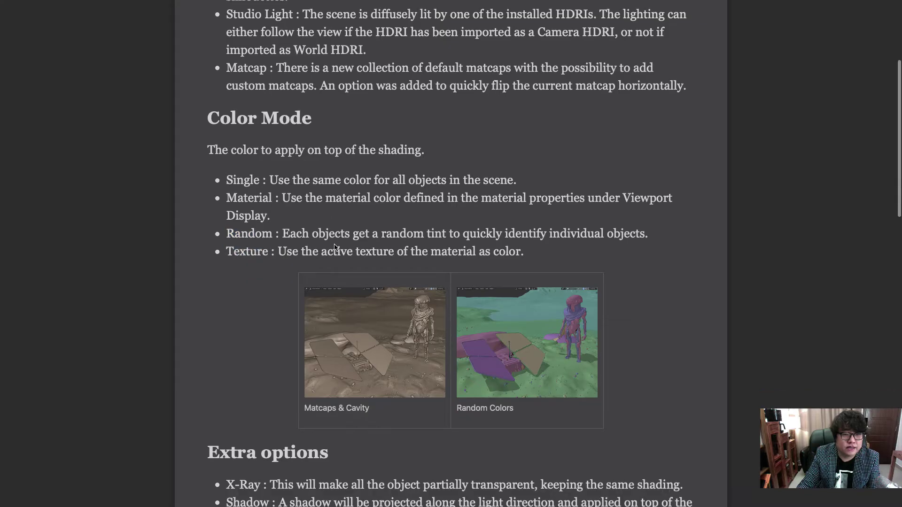
{"action": "scroll", "coordinate": [416, 313], "scroll_direction": "down", "scroll_amount": 5}
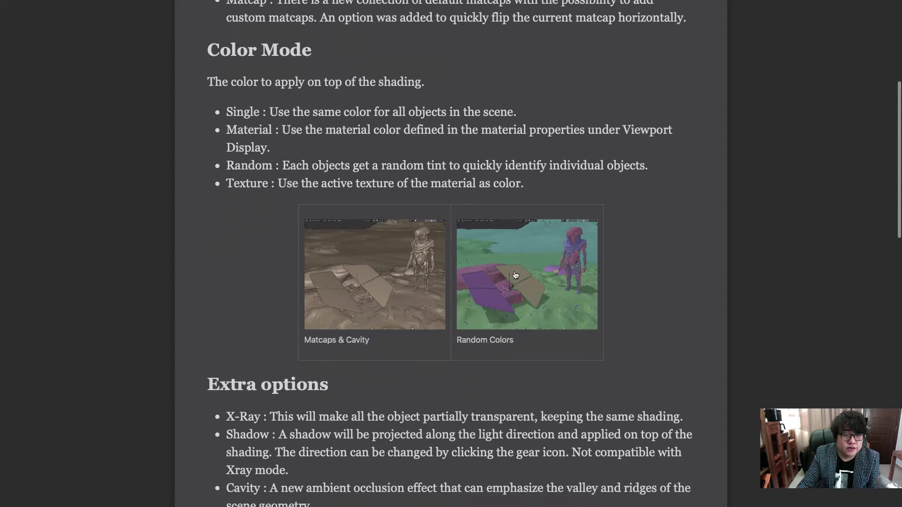
{"action": "left_click_drag", "start_coordinate": [208, 137], "coordinate": [335, 138]}
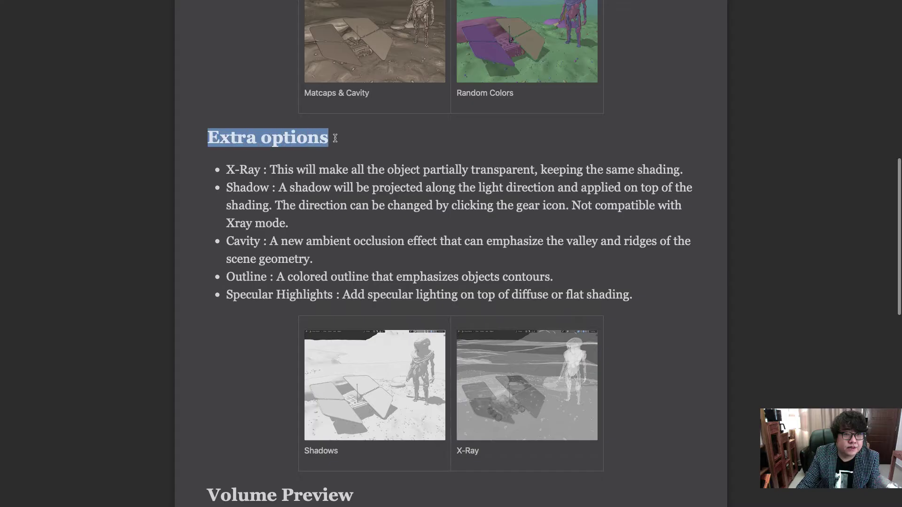
{"action": "left_click", "coordinate": [382, 142]}
{"action": "scroll", "coordinate": [381, 139], "scroll_direction": "down", "scroll_amount": 1}
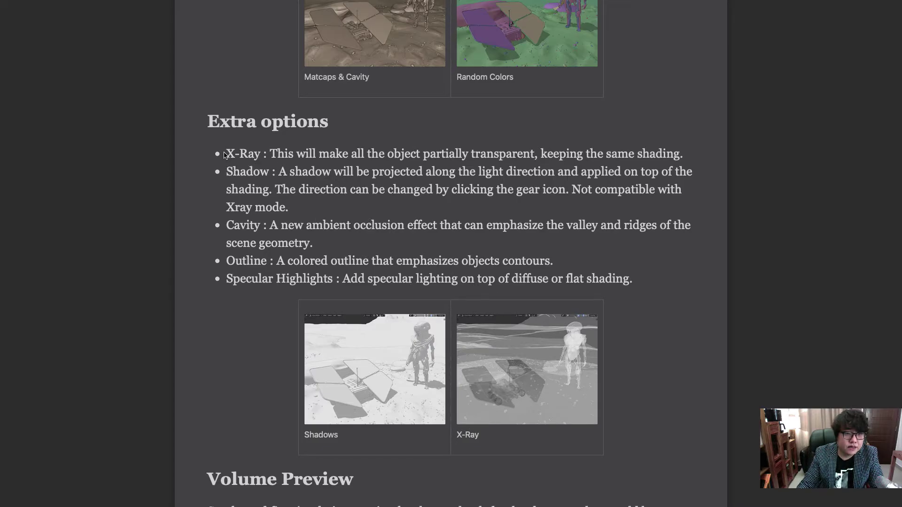
Highlight the Cavity, Outline and Specular Highlights options, then scroll toward Volume Preview and LookDev
{"action": "left_click_drag", "start_coordinate": [224, 224], "coordinate": [266, 224]}
{"action": "left_click", "coordinate": [339, 224]}
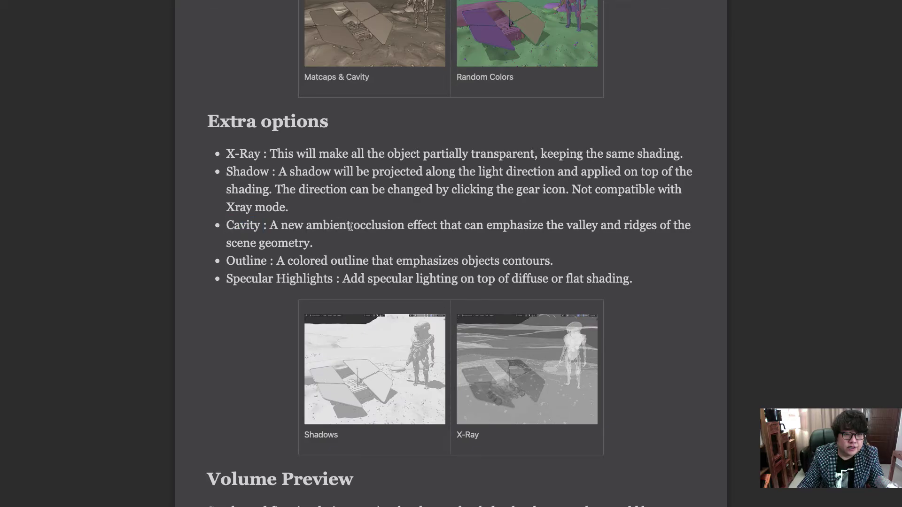
{"action": "scroll", "coordinate": [349, 224], "scroll_direction": "down", "scroll_amount": 1}
{"action": "double_click", "coordinate": [248, 221]}
{"action": "left_click", "coordinate": [353, 223]}
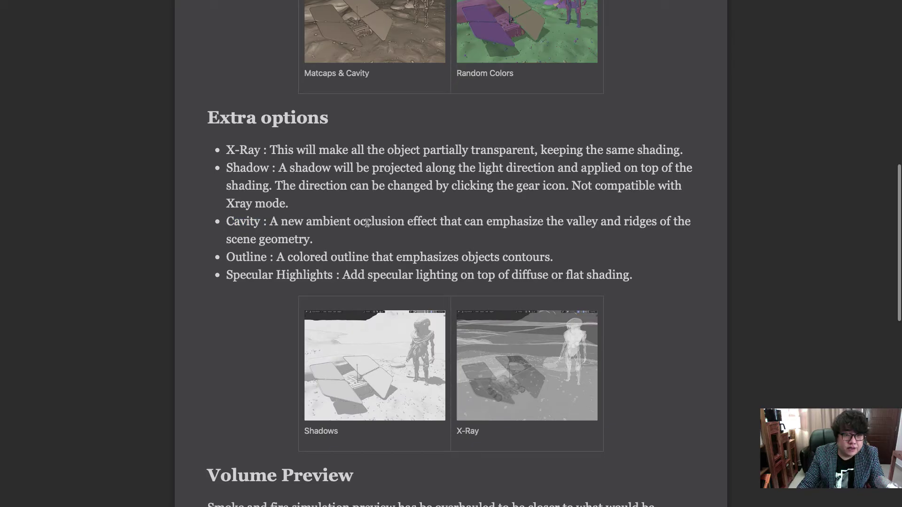
{"action": "scroll", "coordinate": [310, 225], "scroll_direction": "down", "scroll_amount": 1}
{"action": "double_click", "coordinate": [246, 236]}
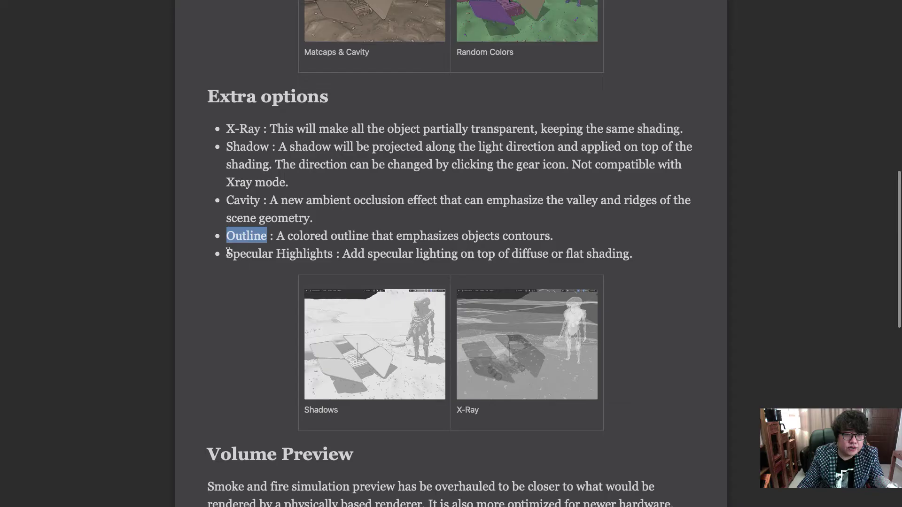
{"action": "left_click_drag", "start_coordinate": [227, 254], "coordinate": [339, 254]}
{"action": "left_click", "coordinate": [355, 241]}
{"action": "scroll", "coordinate": [295, 143], "scroll_direction": "down", "scroll_amount": 6}
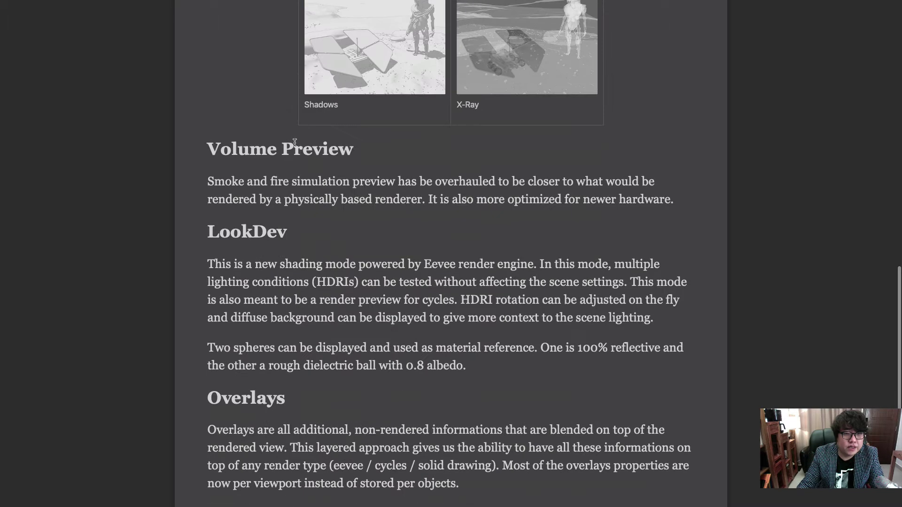
{"action": "left_click_drag", "start_coordinate": [210, 148], "coordinate": [370, 147]}
{"action": "scroll", "coordinate": [437, 174], "scroll_direction": "down", "scroll_amount": 1}
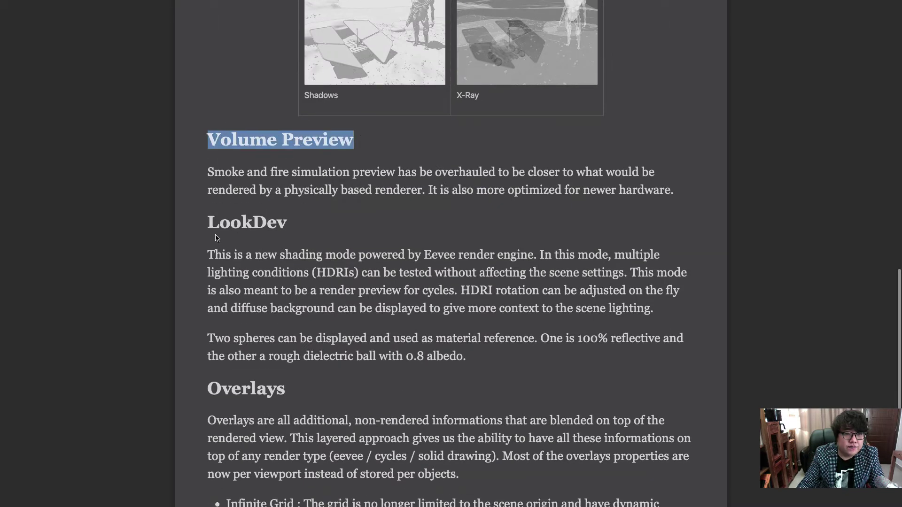
{"action": "left_click_drag", "start_coordinate": [211, 222], "coordinate": [288, 223]}
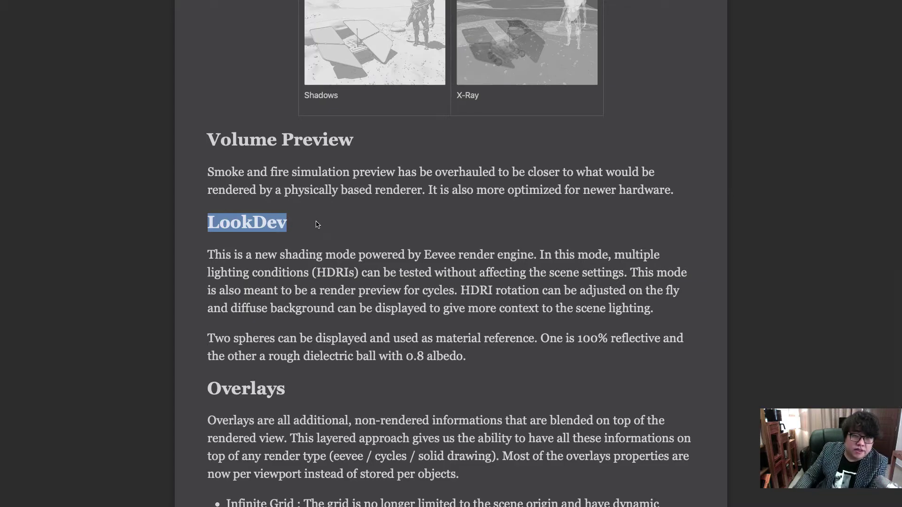
{"action": "left_click", "coordinate": [209, 222]}
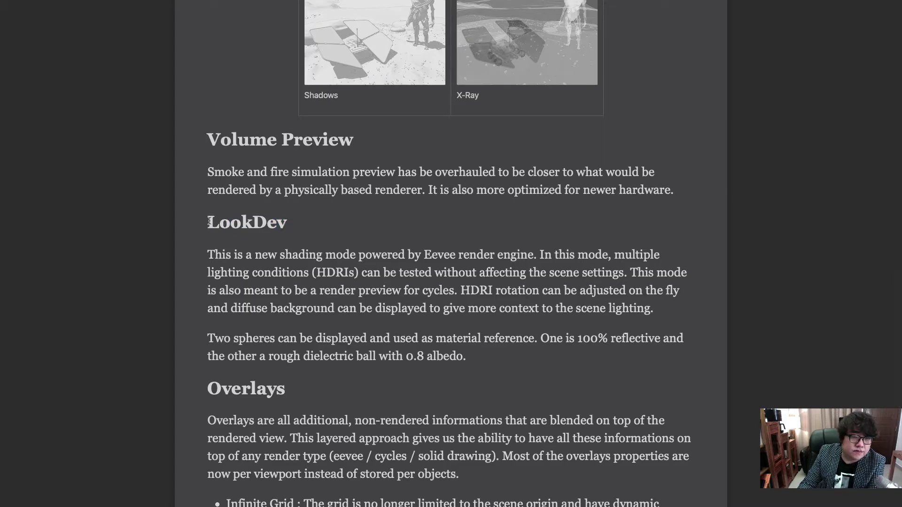
{"action": "mouse_move", "coordinate": [210, 221]}
{"action": "left_mouse_down"}
{"action": "mouse_move", "coordinate": [291, 223]}
{"action": "mouse_move", "coordinate": [207, 222]}
{"action": "left_mouse_up"}
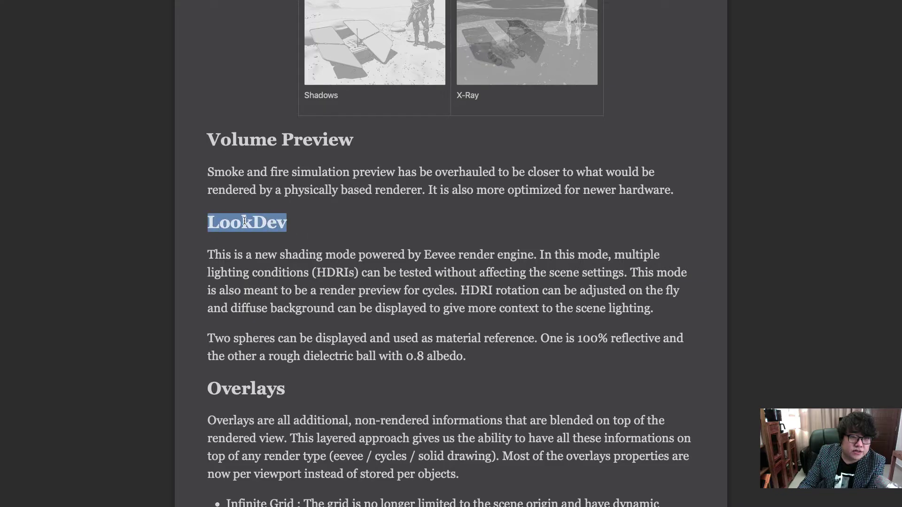
{"action": "left_click", "coordinate": [339, 223]}
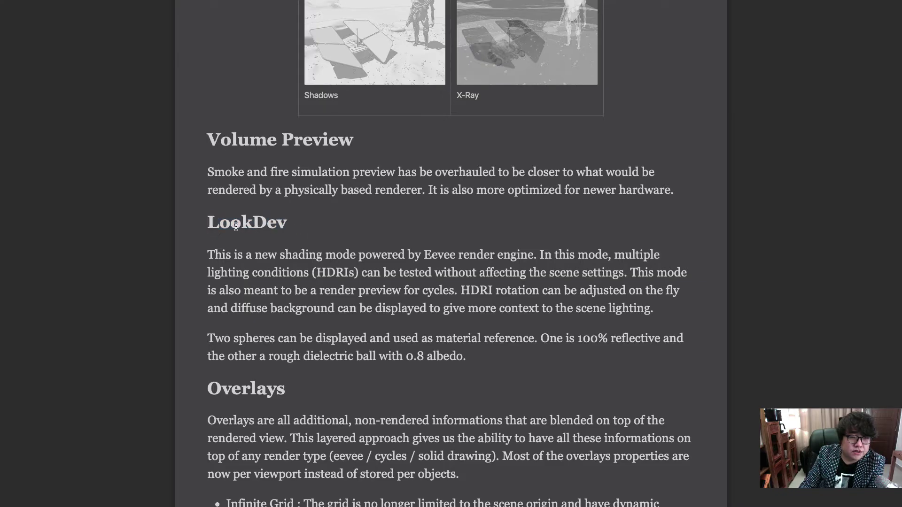
{"action": "left_click_drag", "start_coordinate": [210, 222], "coordinate": [333, 220]}
{"action": "left_click", "coordinate": [380, 224]}
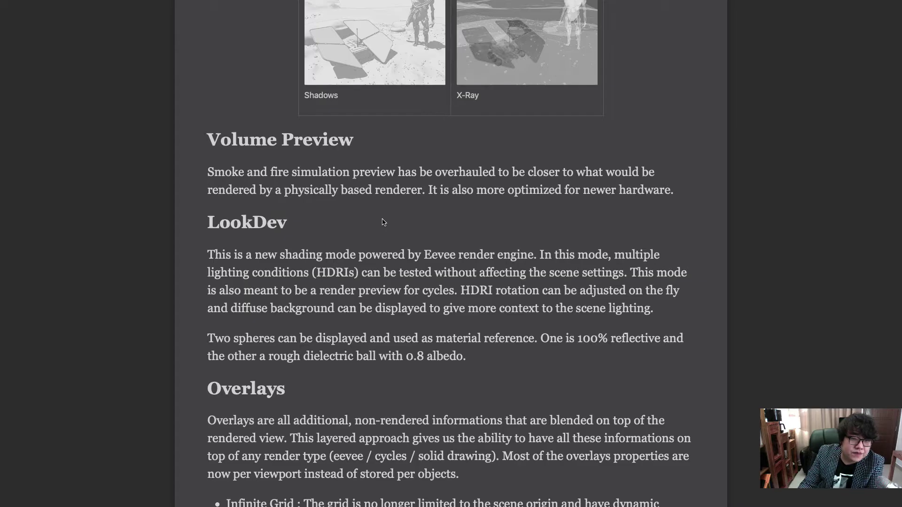
{"action": "left_click_drag", "start_coordinate": [208, 222], "coordinate": [309, 220]}
{"action": "left_click", "coordinate": [362, 223]}
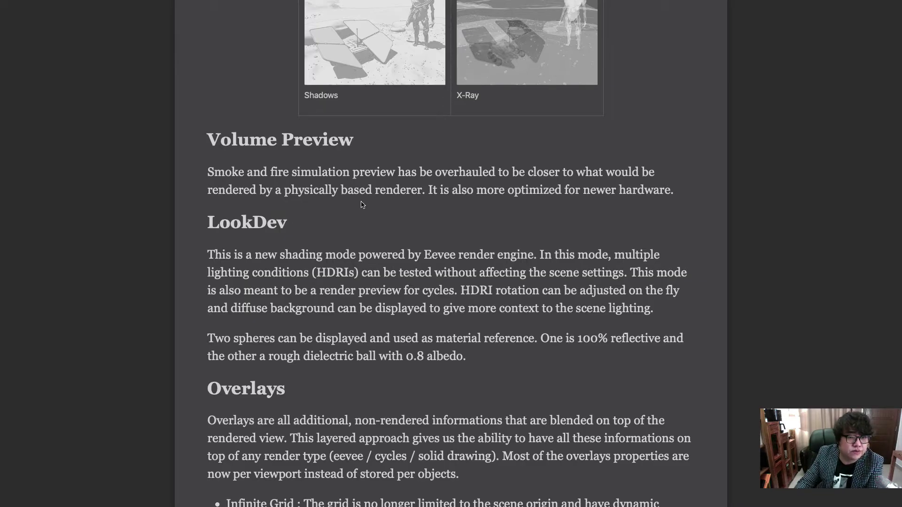
{"action": "scroll", "coordinate": [281, 245], "scroll_direction": "down", "scroll_amount": 4}
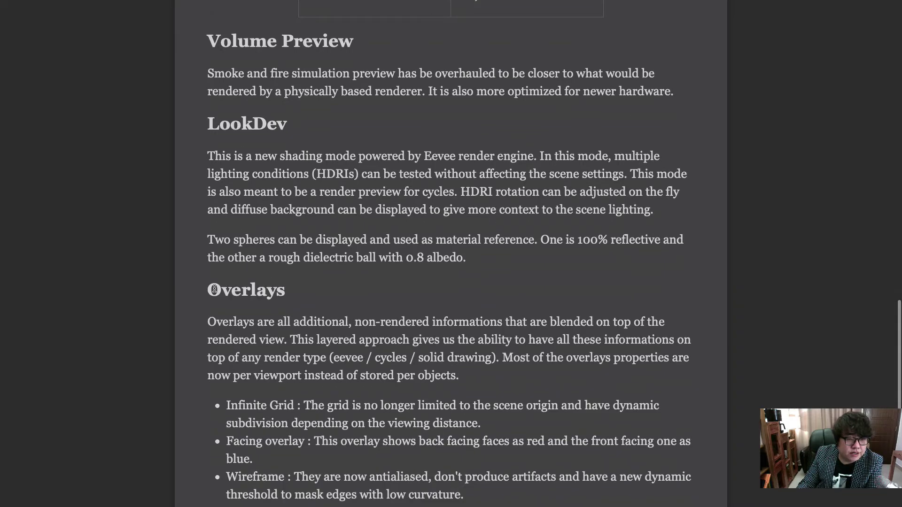
Highlight the Overlays heading and its introduction paragraph
{"action": "left_click_drag", "start_coordinate": [210, 290], "coordinate": [327, 292]}
{"action": "left_click", "coordinate": [327, 292]}
{"action": "scroll", "coordinate": [355, 289], "scroll_direction": "down", "scroll_amount": 2}
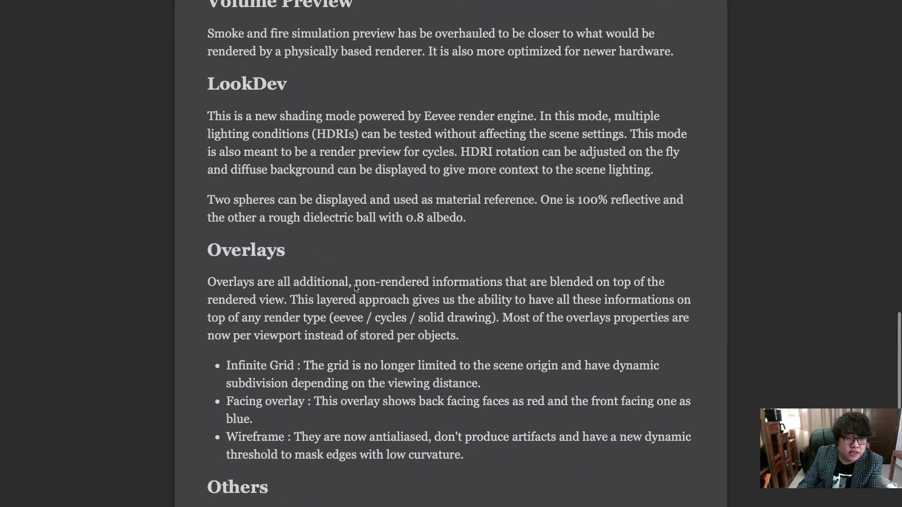
{"action": "scroll", "coordinate": [275, 328], "scroll_direction": "down", "scroll_amount": 2}
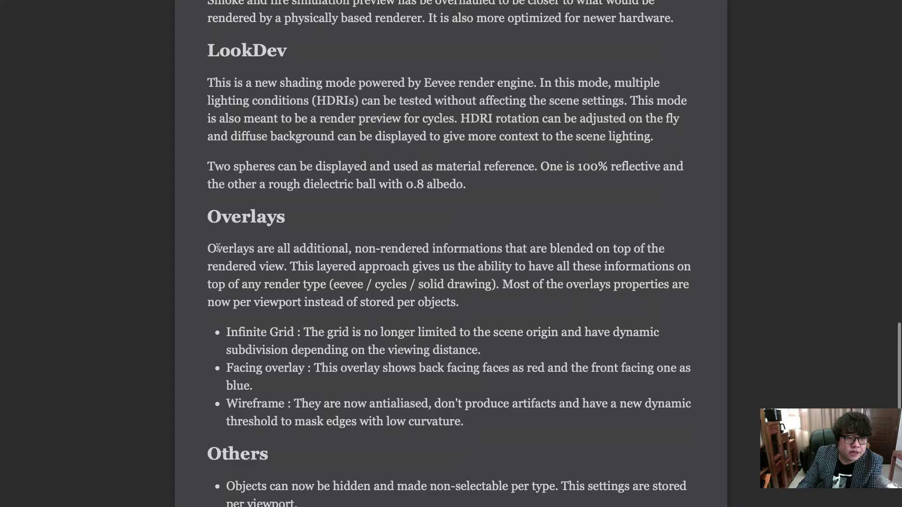
{"action": "left_click_drag", "start_coordinate": [209, 249], "coordinate": [488, 303]}
{"action": "left_click", "coordinate": [501, 305]}
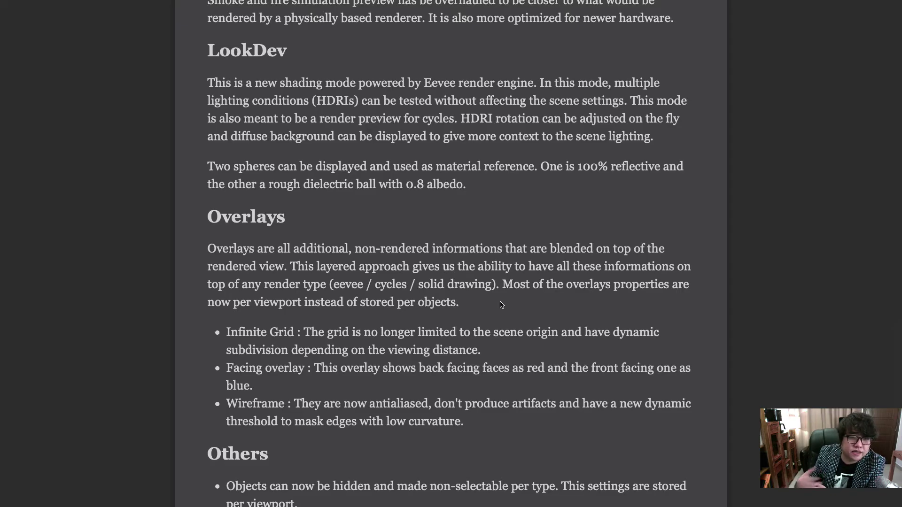
Scroll past the Others notes and back to the start of the Viewport page
{"action": "scroll", "coordinate": [501, 305], "scroll_direction": "down", "scroll_amount": 3}
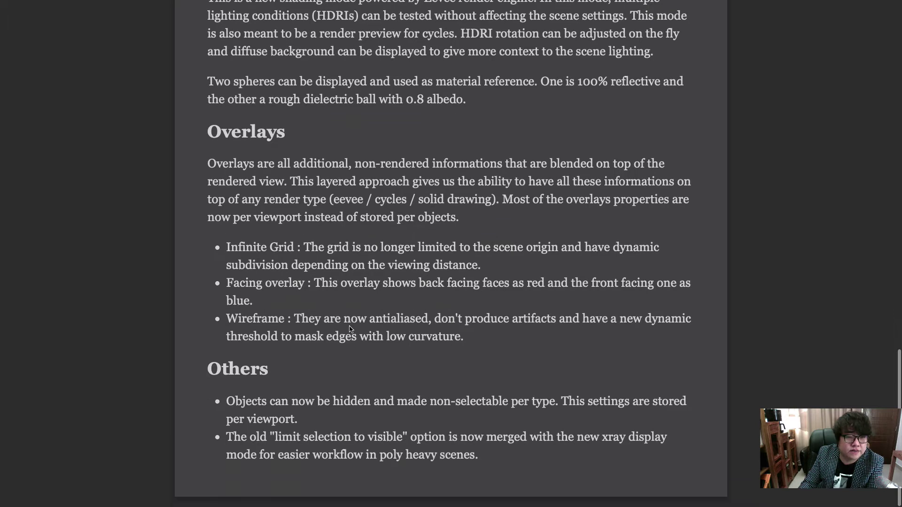
{"action": "scroll", "coordinate": [516, 264], "scroll_direction": "up", "scroll_amount": 15}
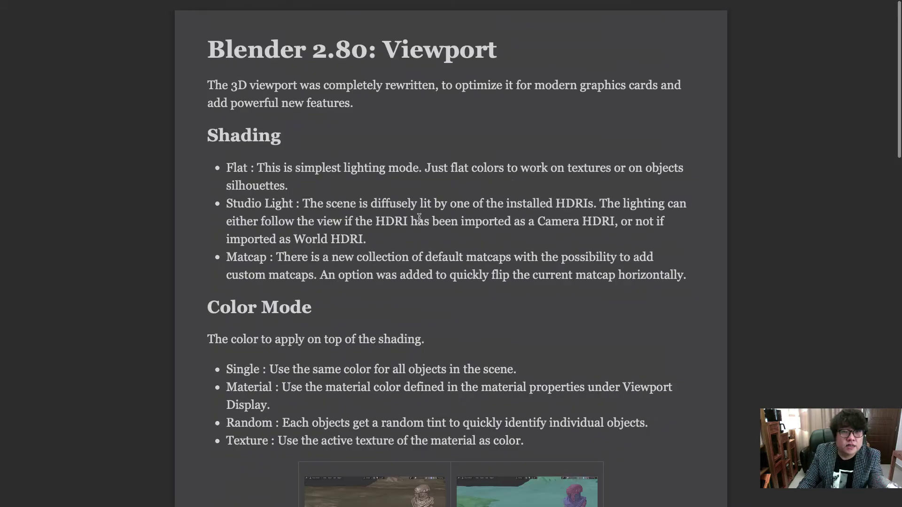
{"action": "scroll", "coordinate": [332, 155], "scroll_direction": "down", "scroll_amount": 15}
{"action": "scroll", "coordinate": [331, 169], "scroll_direction": "up", "scroll_amount": 15}
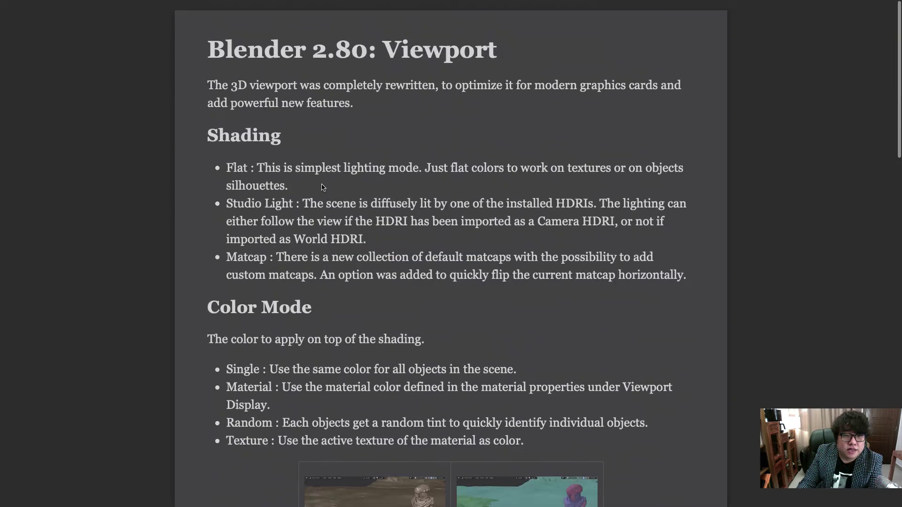
{"action": "scroll", "coordinate": [330, 184], "scroll_direction": "down", "scroll_amount": 15}
Switch to the full-screen Blender space, orbit closer to the spaceship, and maximize the viewport
{"action": "key", "text": "ctrl+Up"}
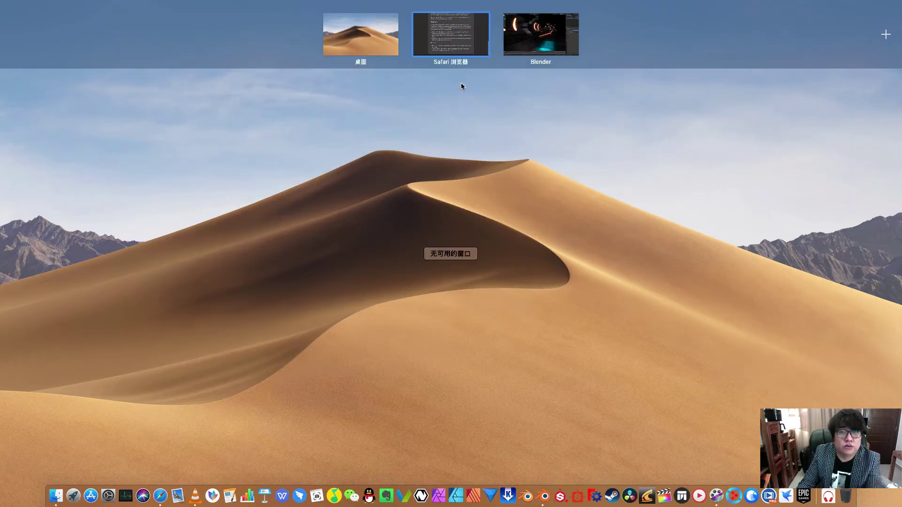
{"action": "left_click", "coordinate": [548, 34]}
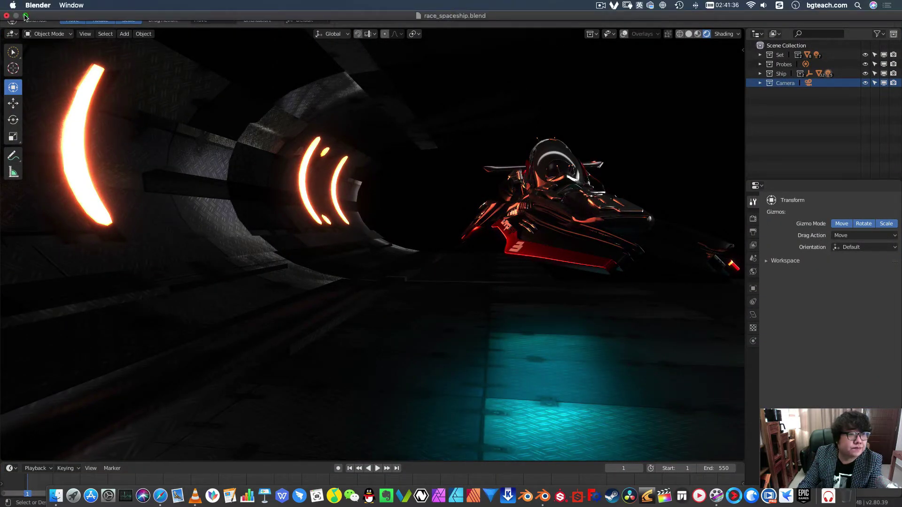
{"action": "left_click", "coordinate": [25, 19]}
{"action": "left_click", "coordinate": [26, 4]}
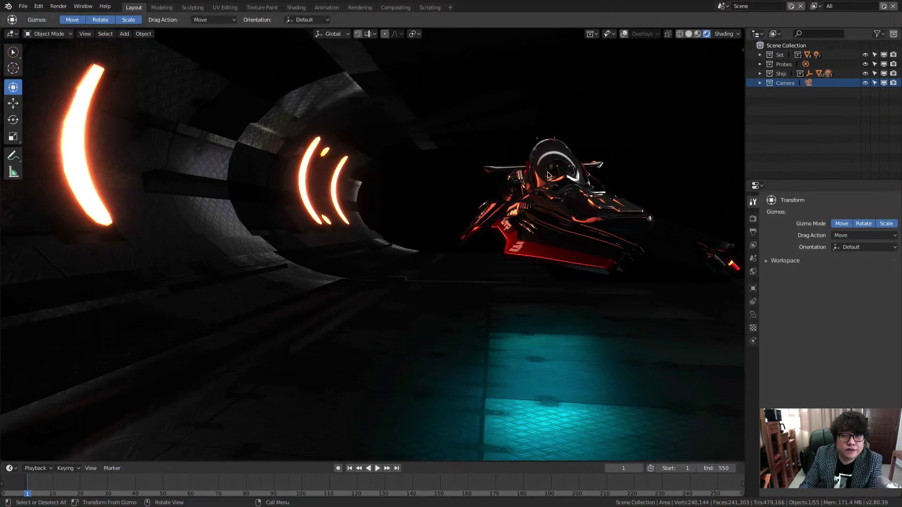
{"action": "middle_click_drag", "start_coordinate": [550, 175], "coordinate": [456, 197]}
{"action": "key", "text": "ctrl+space"}
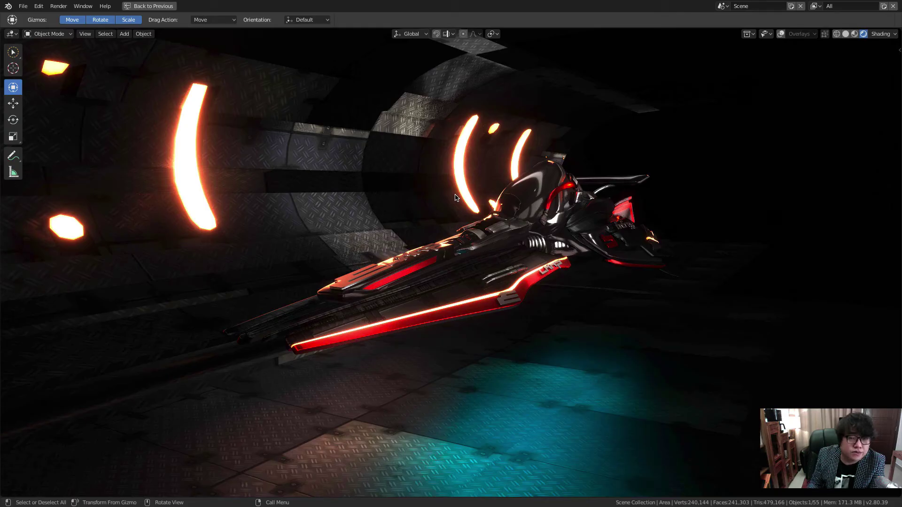
Orbit the maximized rendered view behind the spaceship and back
{"action": "middle_click_drag", "start_coordinate": [455, 197], "coordinate": [493, 173]}
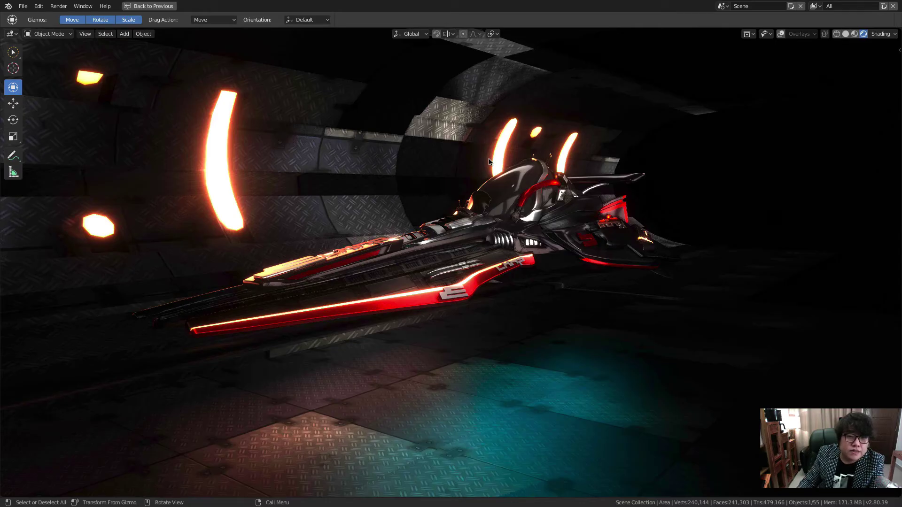
{"action": "middle_click_drag", "start_coordinate": [491, 164], "coordinate": [532, 189]}
{"action": "scroll", "coordinate": [529, 189], "scroll_direction": "down", "scroll_amount": 3}
{"action": "scroll", "coordinate": [530, 189], "scroll_direction": "up", "scroll_amount": 5}
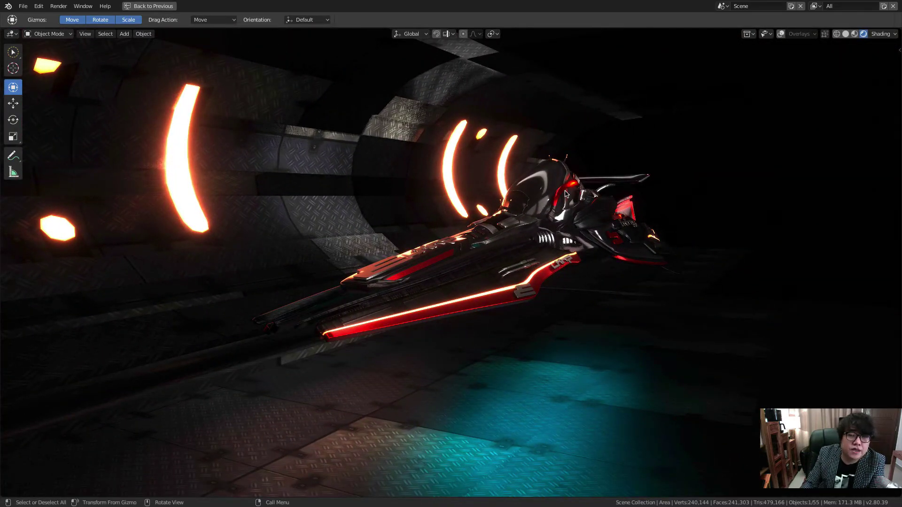
{"action": "middle_click_drag", "start_coordinate": [566, 193], "coordinate": [571, 213]}
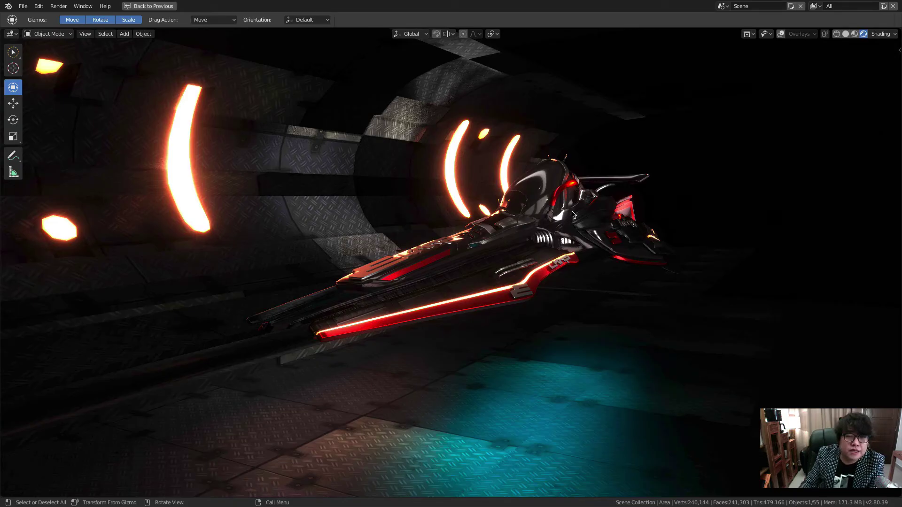
{"action": "mouse_move", "coordinate": [572, 215]}
{"action": "middle_mouse_down"}
{"action": "mouse_move", "coordinate": [606, 216]}
{"action": "mouse_move", "coordinate": [560, 215]}
{"action": "mouse_move", "coordinate": [574, 215]}
{"action": "middle_mouse_up"}
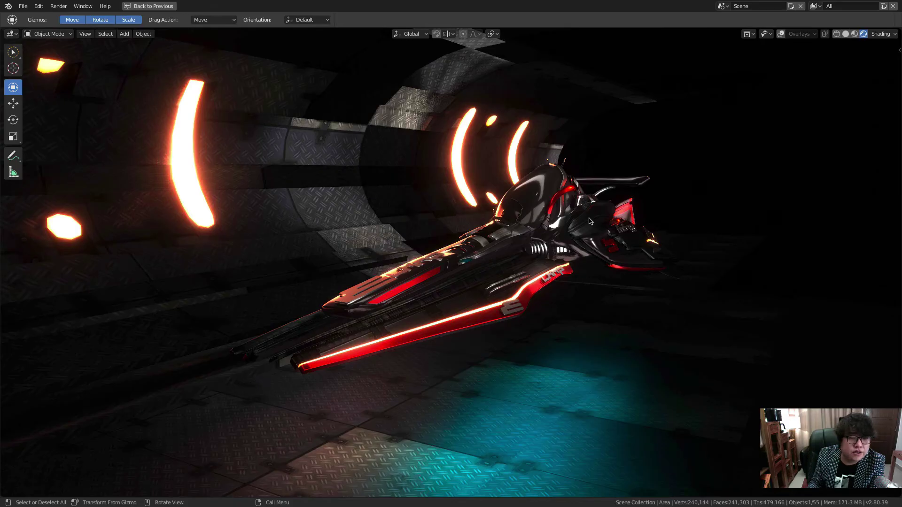
{"action": "middle_click_drag", "start_coordinate": [523, 210], "coordinate": [499, 148]}
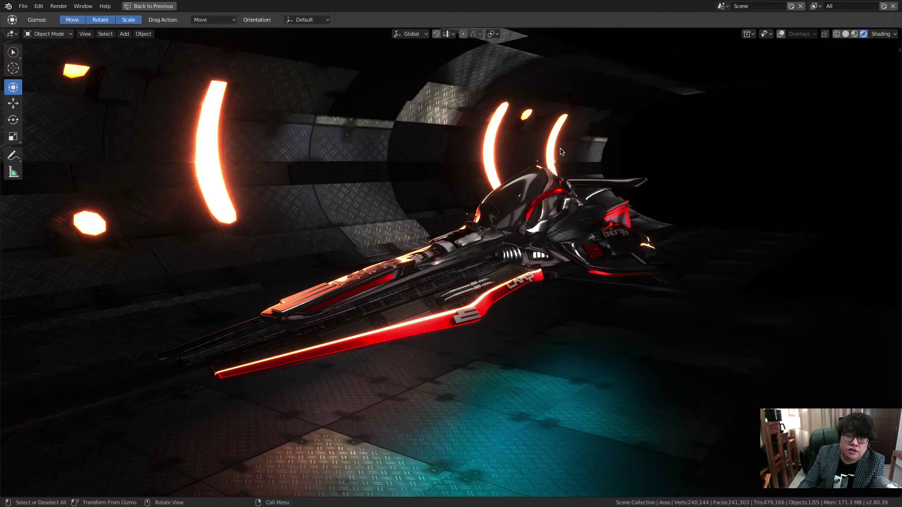
{"action": "middle_click_drag", "start_coordinate": [572, 149], "coordinate": [577, 149]}
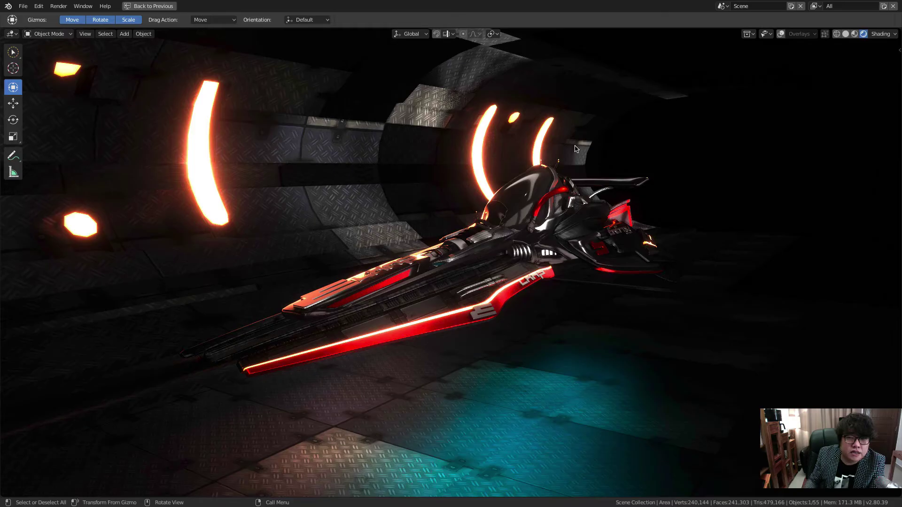
{"action": "middle_click_drag", "start_coordinate": [579, 197], "coordinate": [650, 189]}
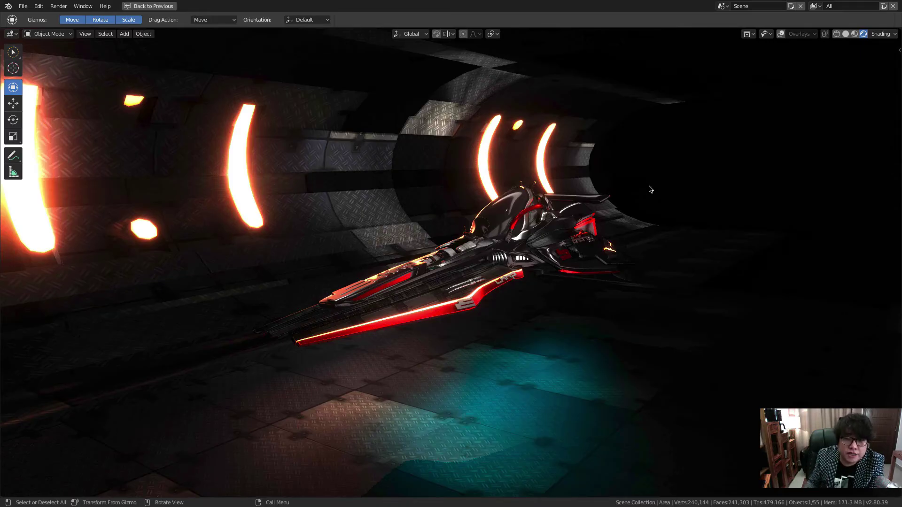
{"action": "middle_click_drag", "start_coordinate": [657, 187], "coordinate": [631, 168]}
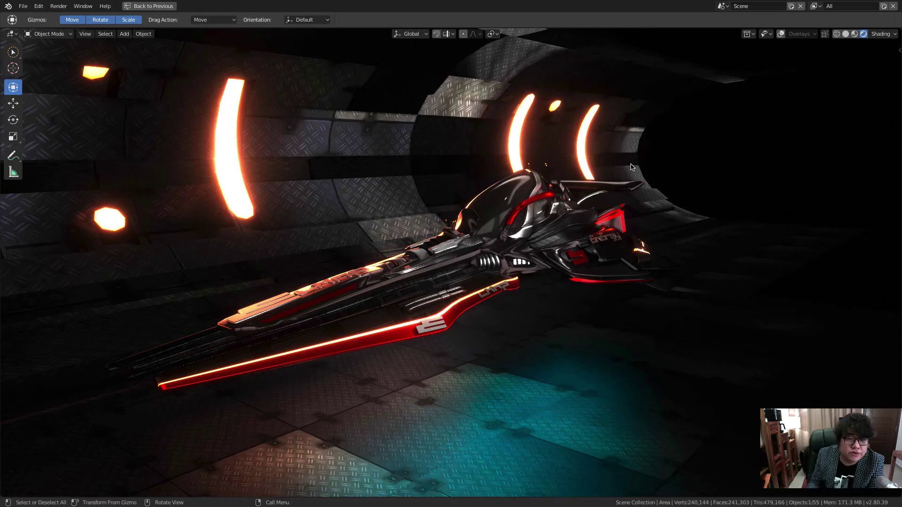
{"action": "middle_click_drag", "start_coordinate": [573, 209], "coordinate": [599, 207]}
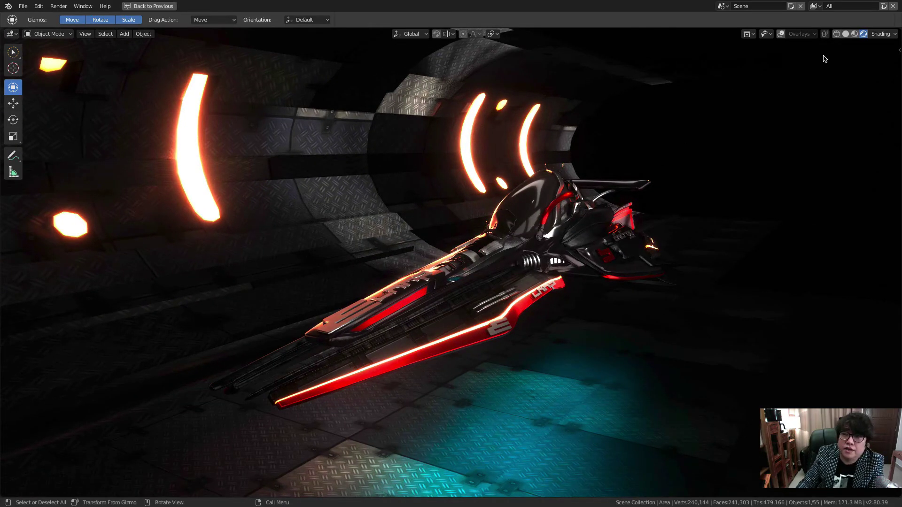
Preview the spaceship in Wireframe shading, orbit it, then settle on Solid shading
{"action": "left_click", "coordinate": [879, 35]}
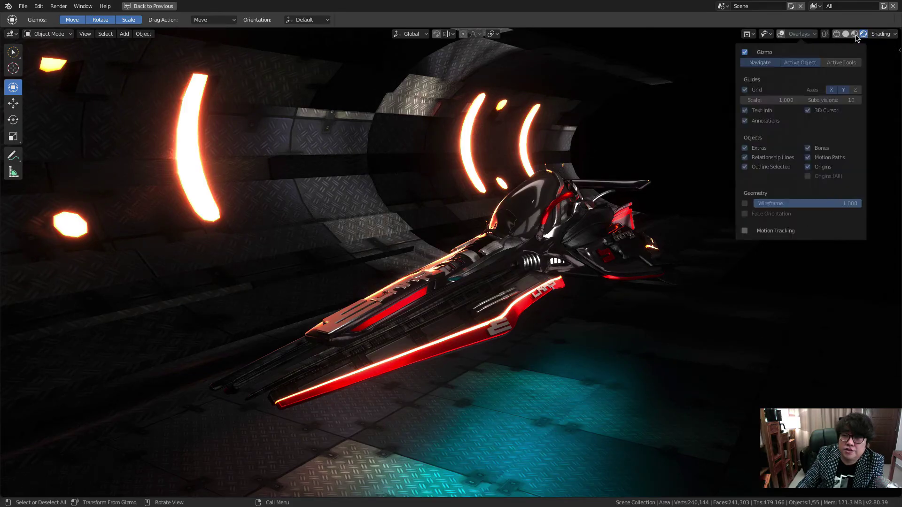
{"action": "mouse_move", "coordinate": [798, 34]}
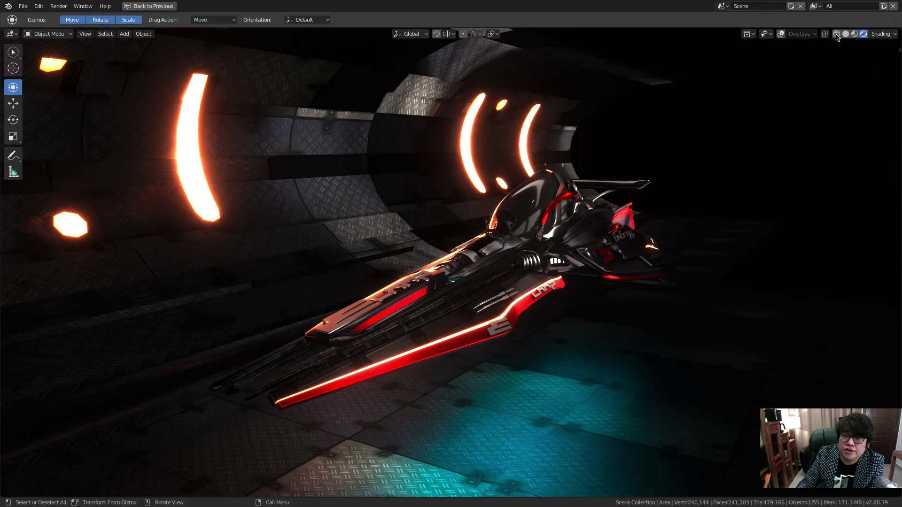
{"action": "left_click", "coordinate": [836, 34]}
{"action": "mouse_move", "coordinate": [654, 115]}
{"action": "middle_mouse_down"}
{"action": "mouse_move", "coordinate": [644, 150]}
{"action": "mouse_move", "coordinate": [544, 156]}
{"action": "mouse_move", "coordinate": [692, 150]}
{"action": "mouse_move", "coordinate": [630, 151]}
{"action": "mouse_move", "coordinate": [649, 149]}
{"action": "middle_mouse_up"}
{"action": "left_click", "coordinate": [846, 34]}
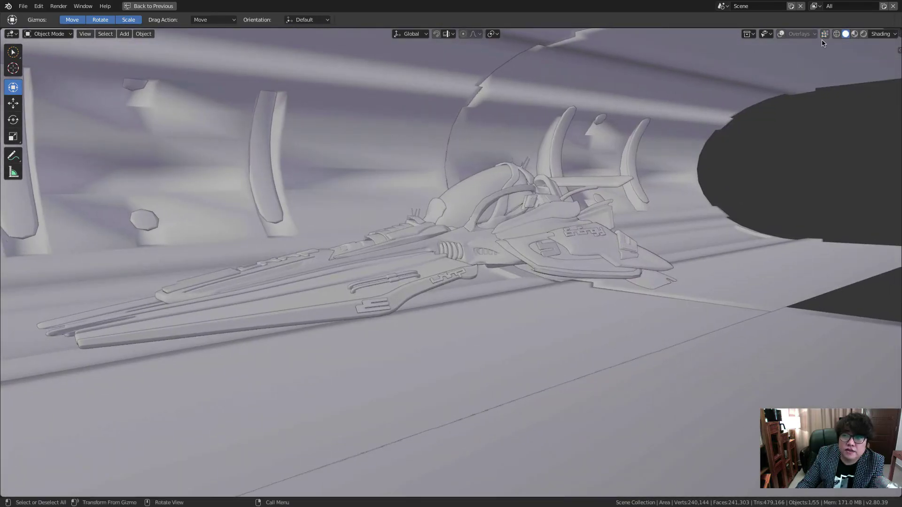
Switch to Material Preview and try several HDRIs, ending on a darker environment
{"action": "left_click", "coordinate": [855, 34]}
{"action": "middle_click_drag", "start_coordinate": [439, 163], "coordinate": [475, 159]}
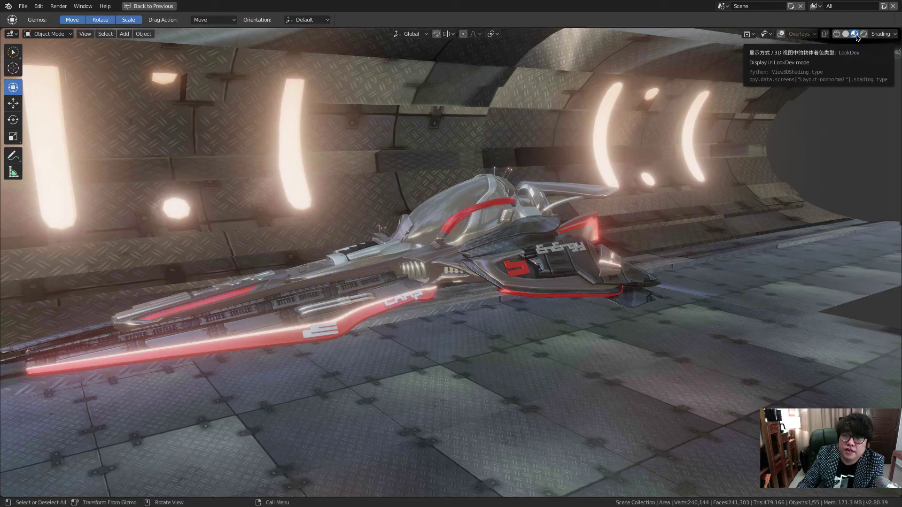
{"action": "left_click", "coordinate": [881, 34]}
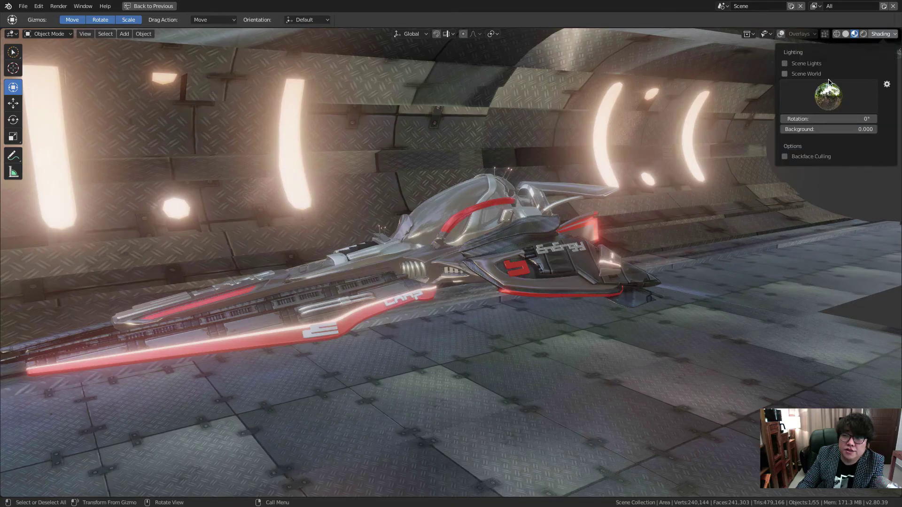
{"action": "left_click", "coordinate": [829, 96]}
{"action": "left_click", "coordinate": [747, 131]}
{"action": "left_click", "coordinate": [828, 96]}
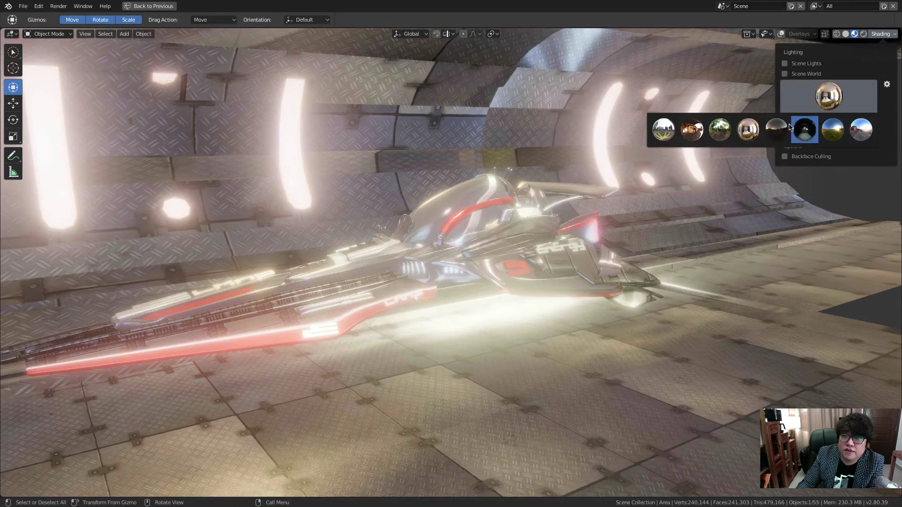
{"action": "left_click", "coordinate": [776, 129]}
{"action": "left_click", "coordinate": [808, 107]}
{"action": "left_click", "coordinate": [805, 130]}
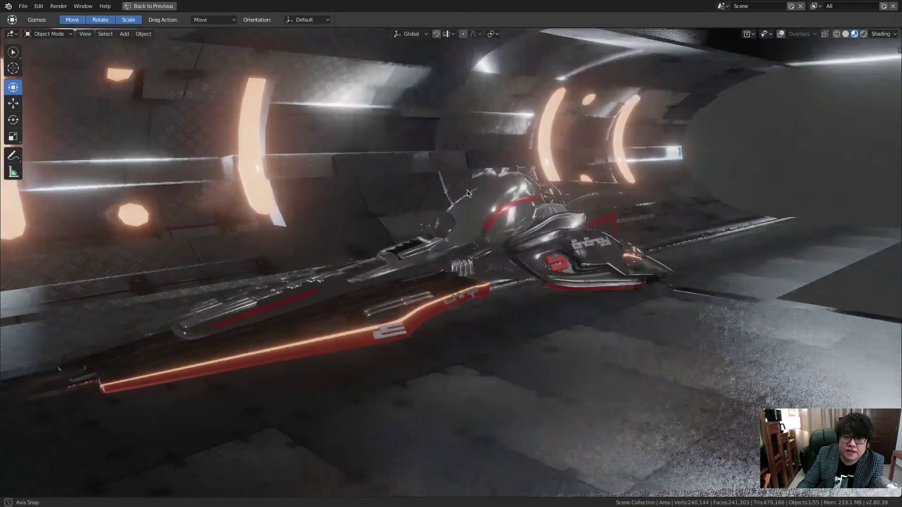
Orbit the ship, switch to Rendered shading, and jump to the numpad 0 view
{"action": "middle_click_drag", "start_coordinate": [470, 188], "coordinate": [517, 184]}
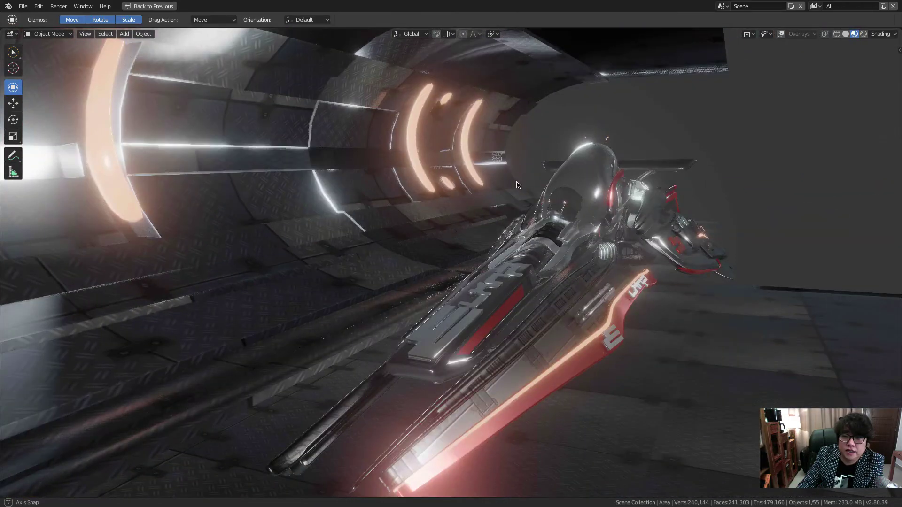
{"action": "left_click", "coordinate": [864, 33]}
{"action": "key", "text": "KP_0"}
Show the Eevee render settings: 16/64 samples, Bloom, Depth of Field, Motion Blur
{"action": "middle_click_drag", "start_coordinate": [620, 169], "coordinate": [558, 167]}
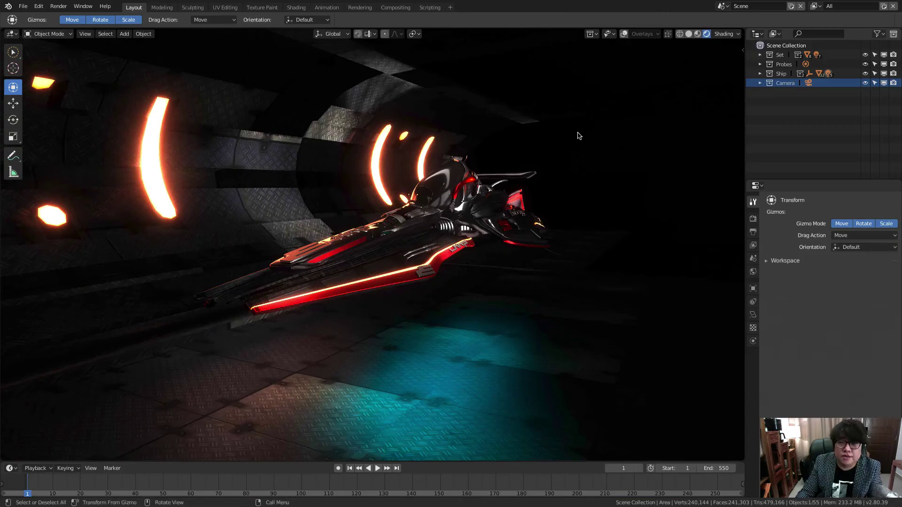
{"action": "left_click", "coordinate": [753, 219]}
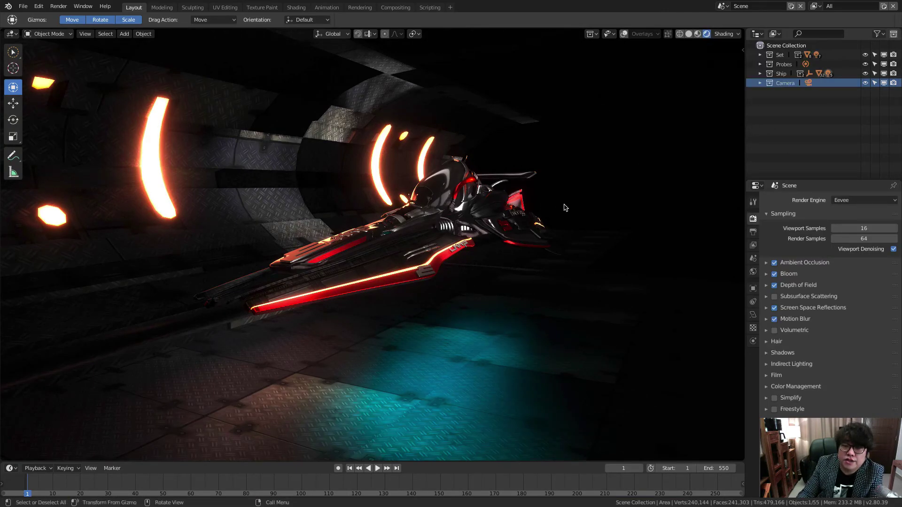
{"action": "middle_click_drag", "start_coordinate": [566, 204], "coordinate": [482, 208]}
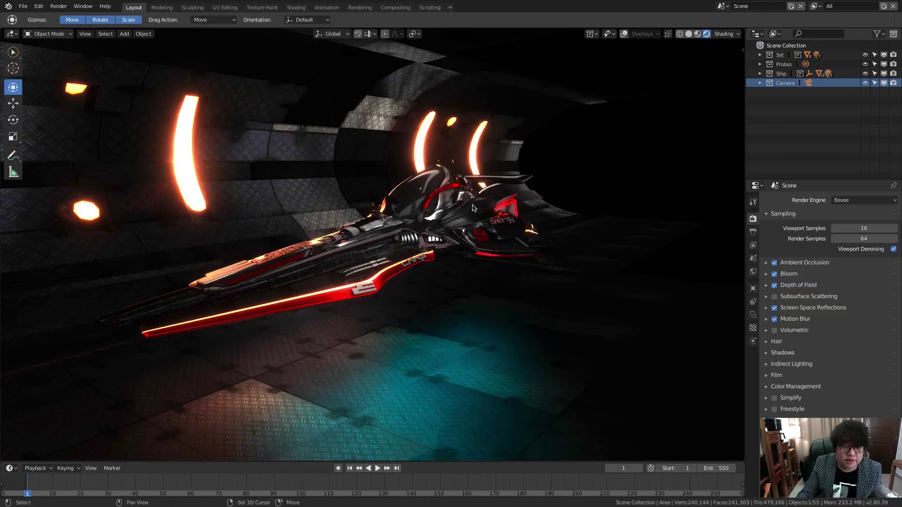
Toggle the ship to wireframe with Shift+Z, orbit, and return to rendered shading
{"action": "key", "text": "shift+z"}
{"action": "mouse_move", "coordinate": [446, 231]}
{"action": "middle_mouse_down"}
{"action": "mouse_move", "coordinate": [427, 234]}
{"action": "mouse_move", "coordinate": [495, 234]}
{"action": "mouse_move", "coordinate": [465, 171]}
{"action": "middle_mouse_up"}
{"action": "key", "text": "shift+z"}
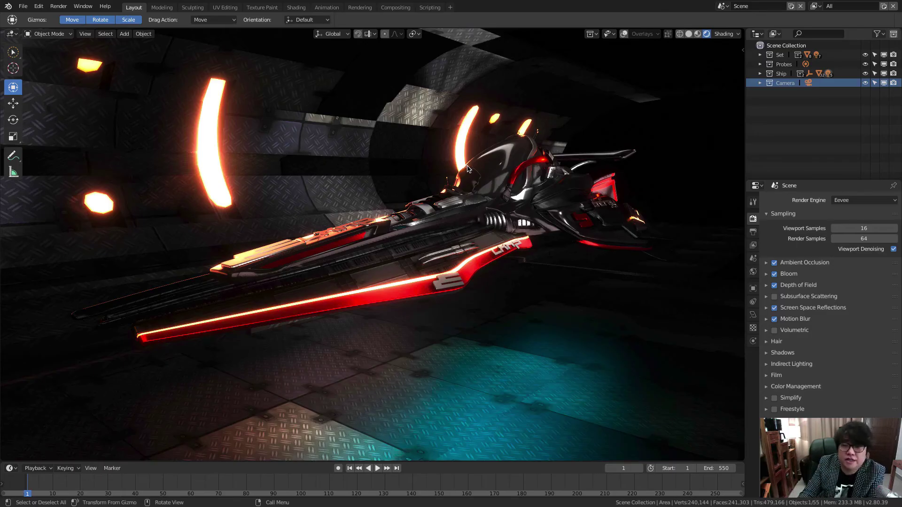
{"action": "middle_click_drag", "start_coordinate": [460, 178], "coordinate": [465, 78]}
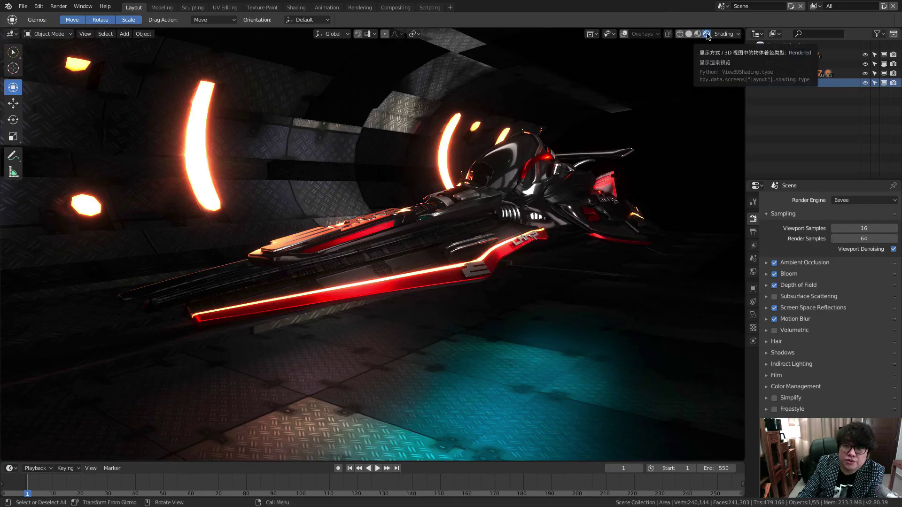
{"action": "mouse_move", "coordinate": [483, 155]}
{"action": "middle_mouse_down"}
{"action": "mouse_move", "coordinate": [477, 156]}
{"action": "mouse_move", "coordinate": [487, 158]}
{"action": "middle_mouse_up"}
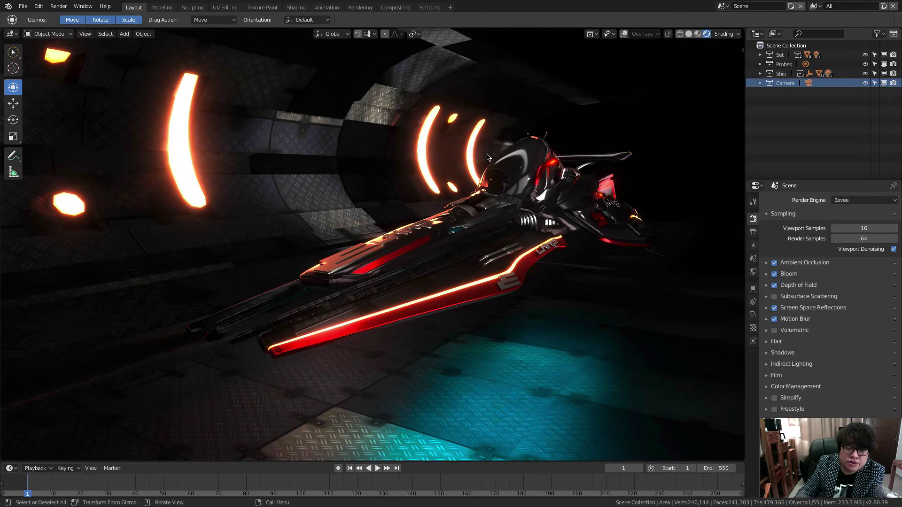
{"action": "left_click", "coordinate": [849, 201]}
{"action": "left_click", "coordinate": [846, 168]}
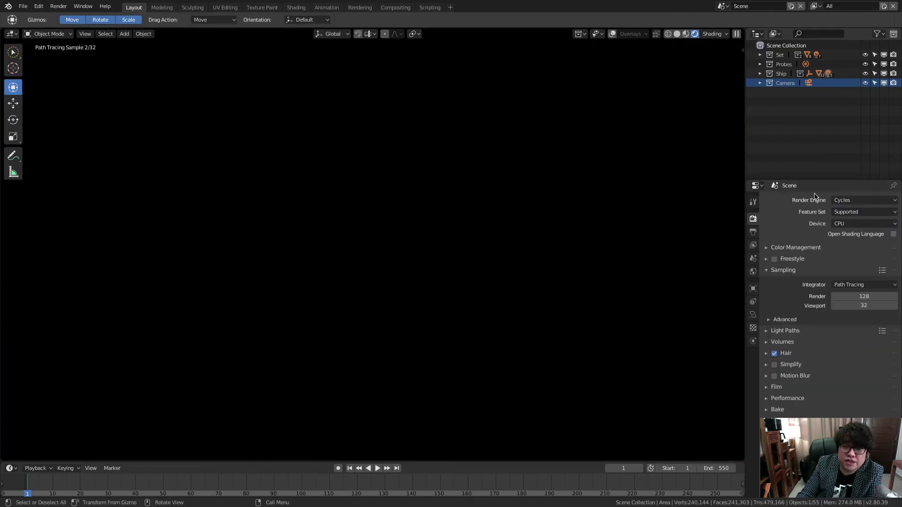
{"action": "left_click", "coordinate": [852, 201]}
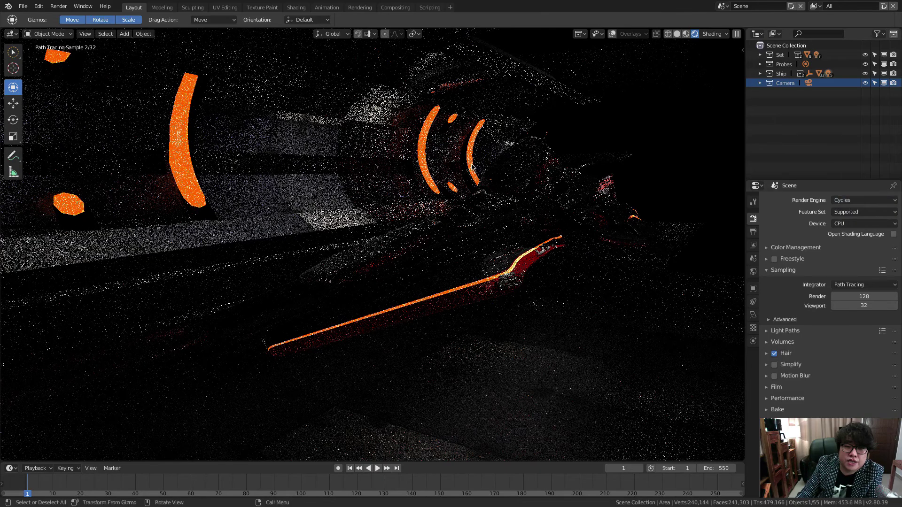
{"action": "middle_click_drag", "start_coordinate": [526, 206], "coordinate": [449, 165]}
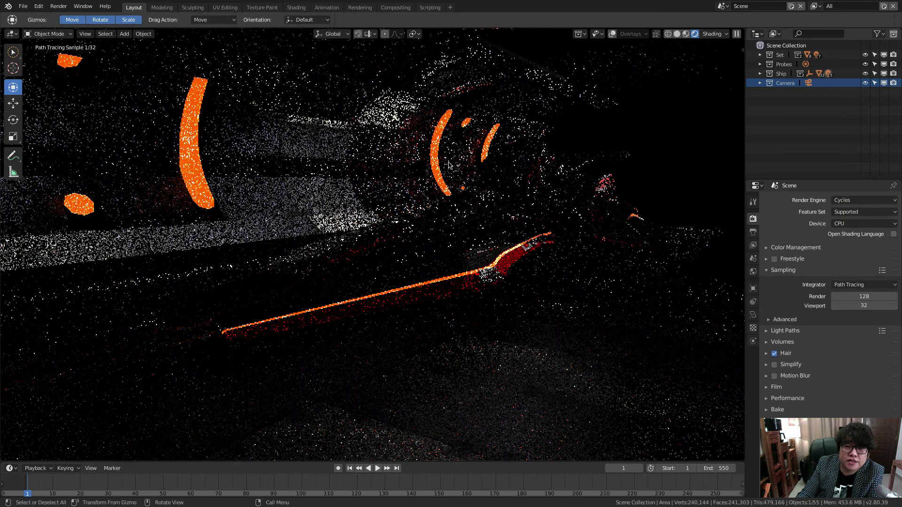
{"action": "left_click", "coordinate": [851, 201]}
{"action": "left_click", "coordinate": [846, 180]}
{"action": "middle_click_drag", "start_coordinate": [664, 194], "coordinate": [578, 189]}
{"action": "left_click", "coordinate": [851, 200]}
{"action": "left_click", "coordinate": [846, 190]}
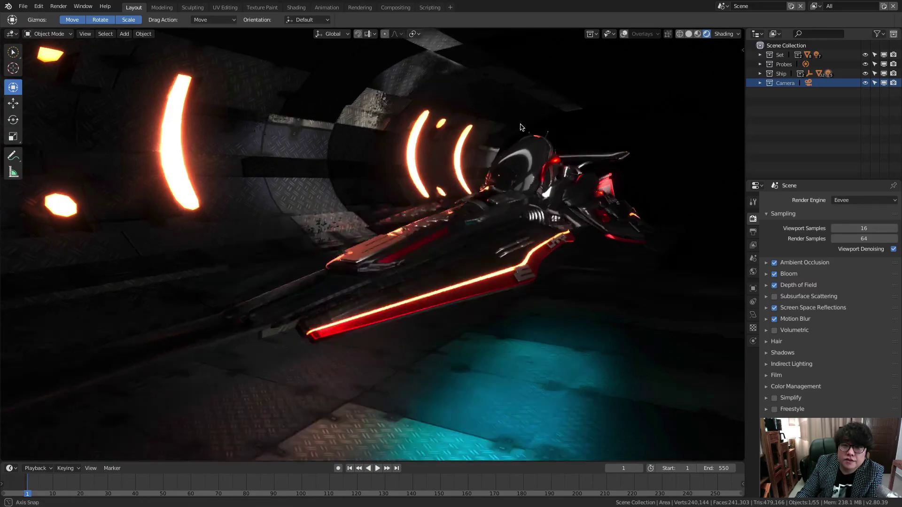
Cycle the ship through Material Preview, Solid and Wireframe shading, ending in Material Preview
{"action": "left_click", "coordinate": [726, 34]}
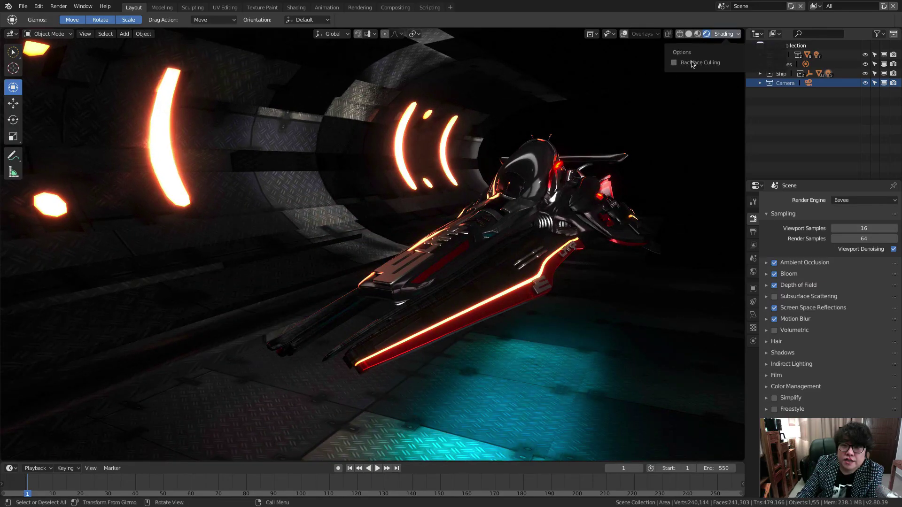
{"action": "left_click", "coordinate": [697, 34]}
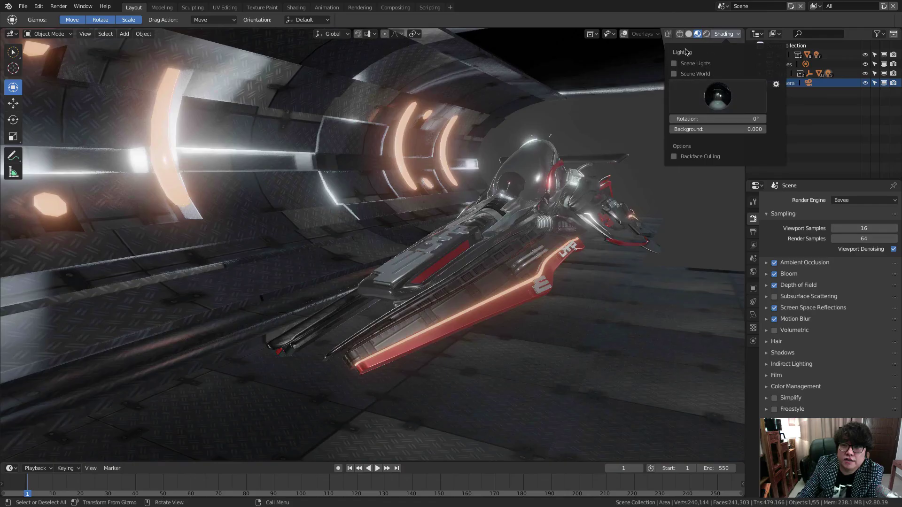
{"action": "left_click", "coordinate": [689, 34]}
{"action": "left_click", "coordinate": [725, 34]}
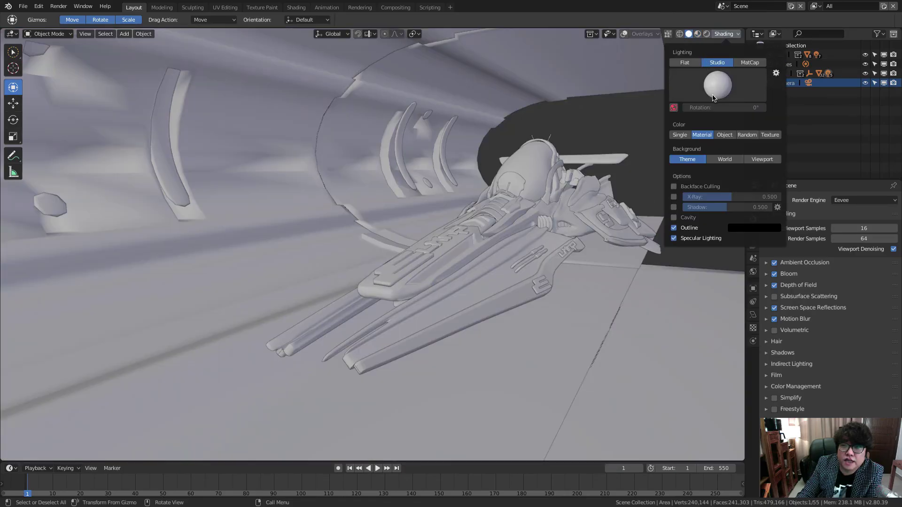
{"action": "left_click", "coordinate": [680, 34]}
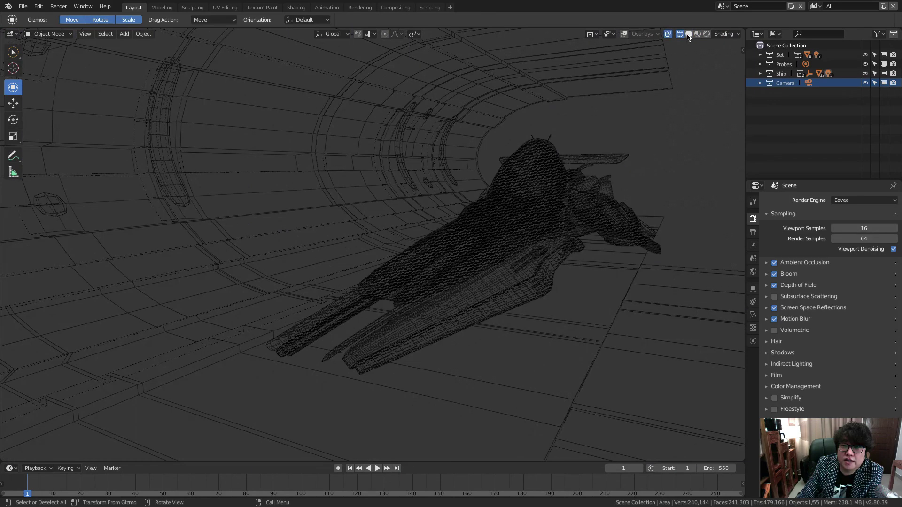
{"action": "left_click", "coordinate": [688, 34]}
{"action": "left_click", "coordinate": [698, 34]}
{"action": "mouse_move", "coordinate": [573, 109]}
{"action": "middle_mouse_down"}
{"action": "mouse_move", "coordinate": [526, 141]}
{"action": "mouse_move", "coordinate": [578, 122]}
{"action": "mouse_move", "coordinate": [545, 136]}
{"action": "middle_mouse_up"}
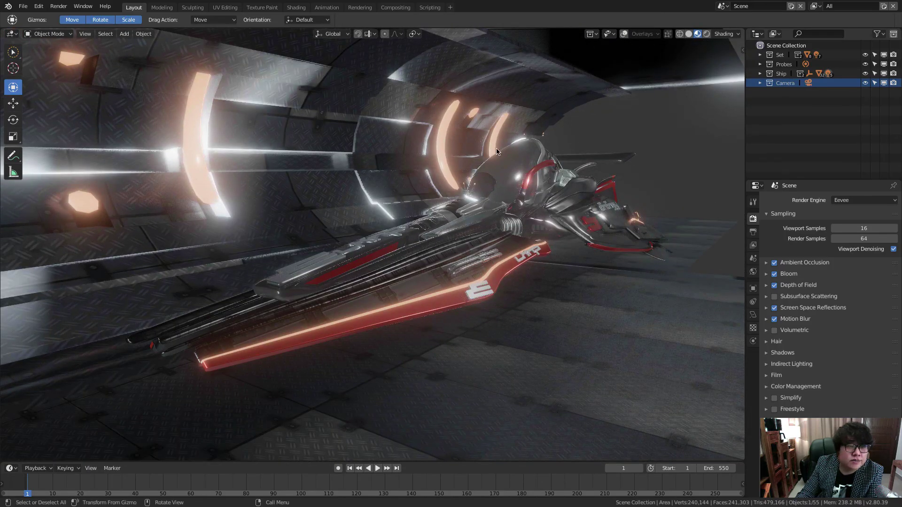
{"action": "middle_click_drag", "start_coordinate": [497, 151], "coordinate": [528, 97]}
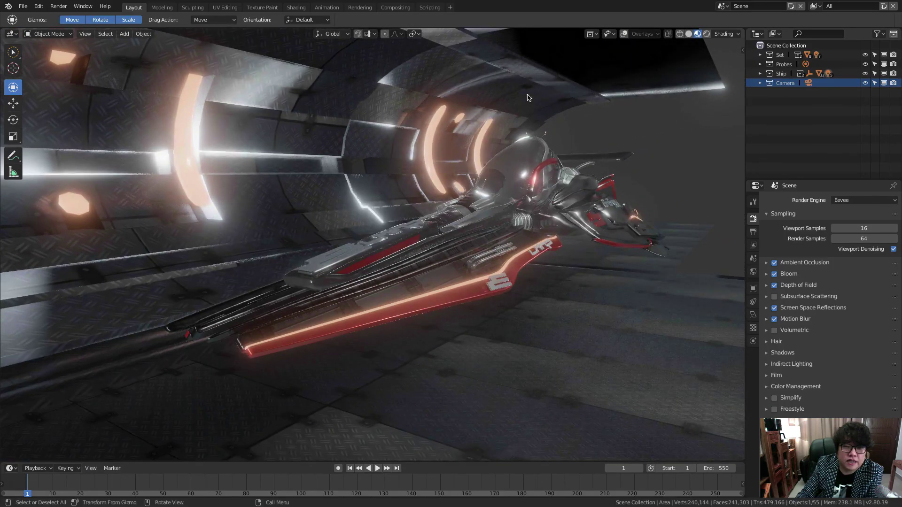
View the ship in Wireframe with X-ray off, then switch to Solid shading
{"action": "left_click", "coordinate": [679, 34]}
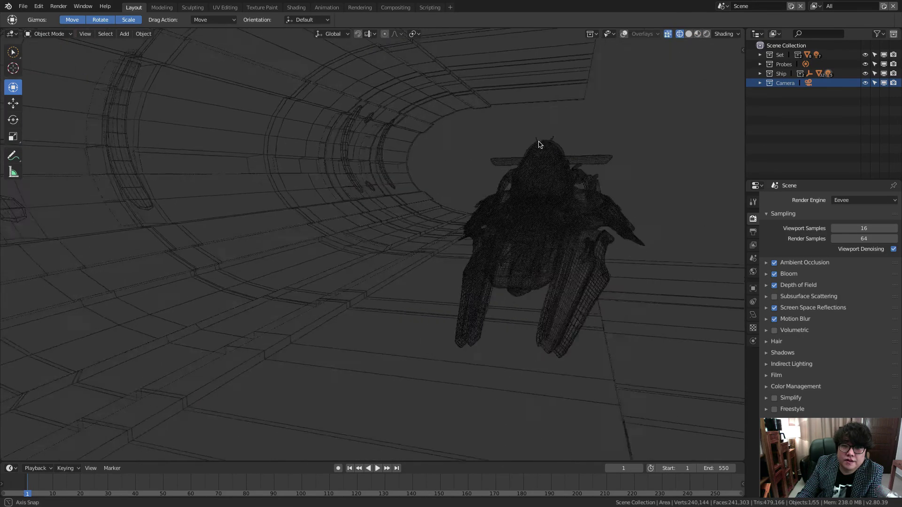
{"action": "left_click", "coordinate": [667, 34]}
{"action": "middle_click_drag", "start_coordinate": [624, 81], "coordinate": [695, 42]}
{"action": "left_click", "coordinate": [689, 34]}
{"action": "middle_click_drag", "start_coordinate": [535, 126], "coordinate": [542, 123]}
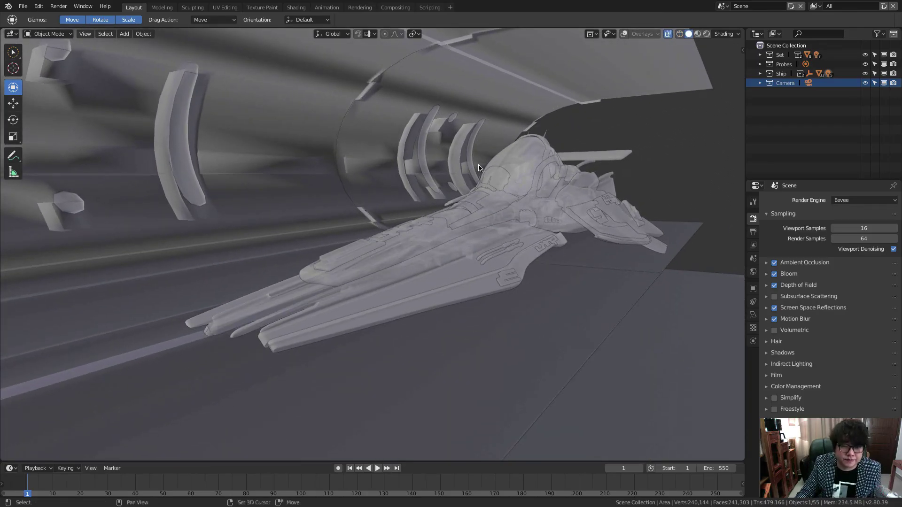